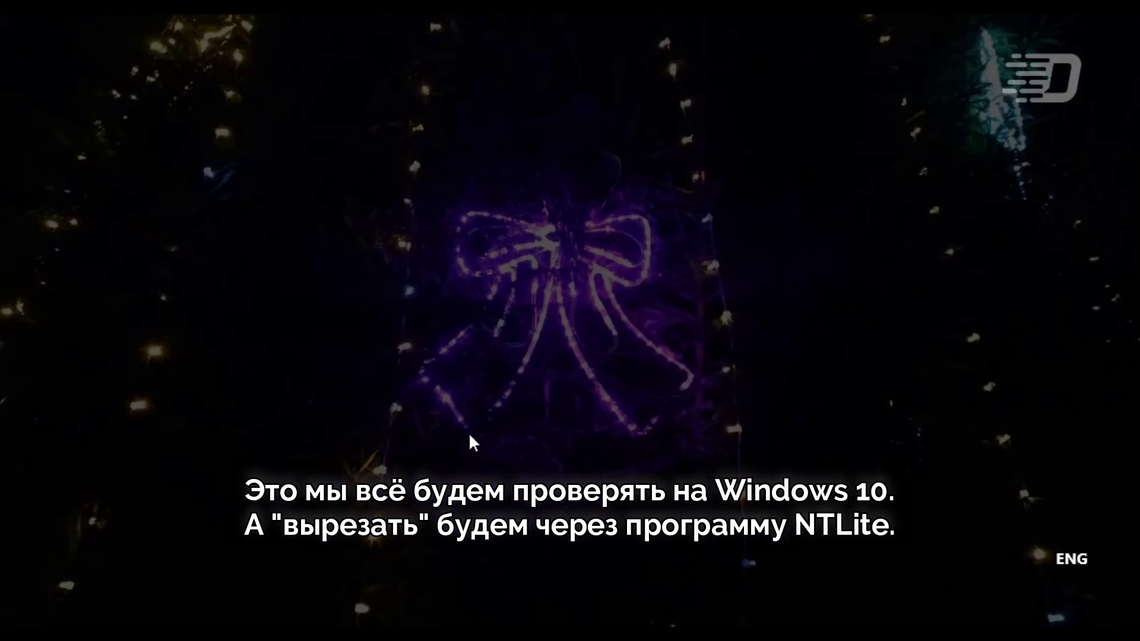
# Load the installed Windows 10 Pro system from C:\Windows as the live source for component removal
pyautogui.click(508, 451)
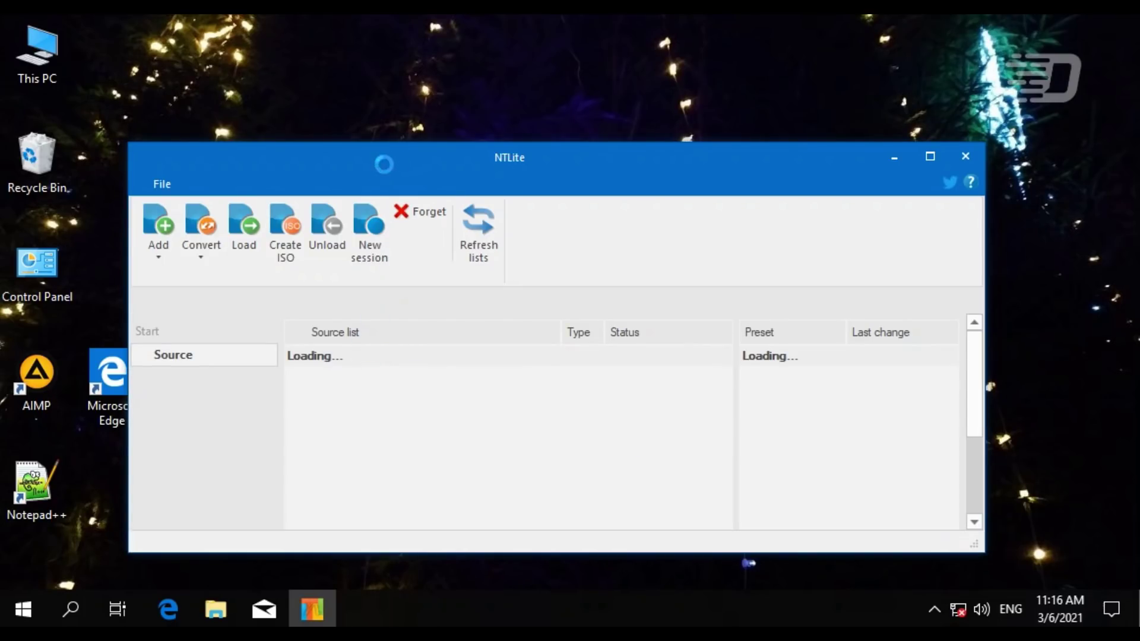
pyautogui.moveTo(383, 164); pyautogui.dragTo(401, 127)
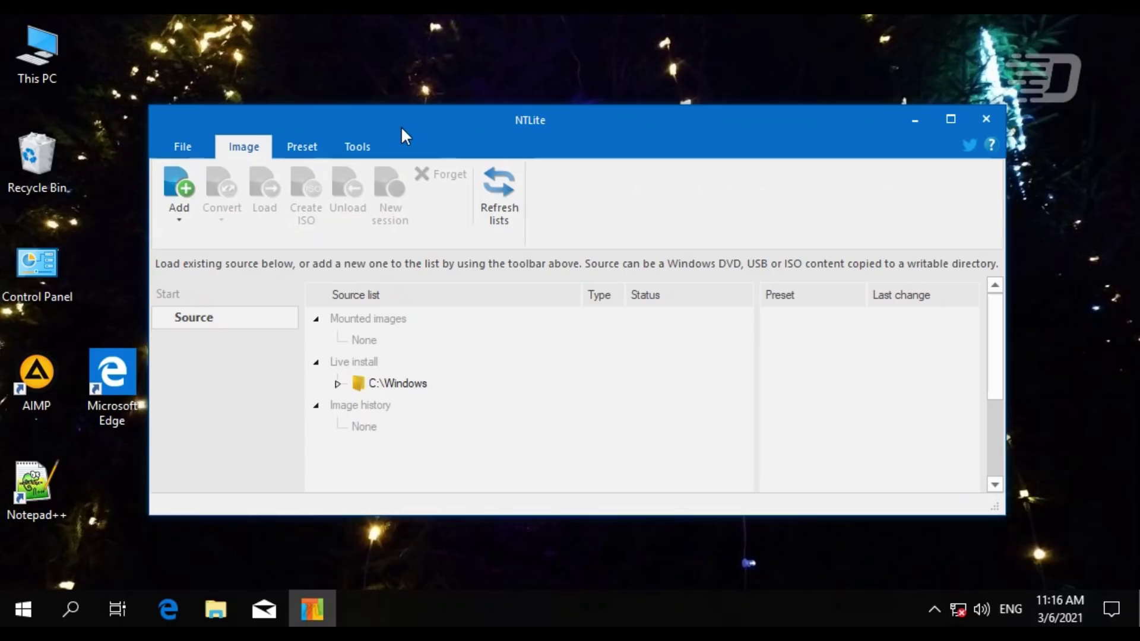
pyautogui.click(338, 383)
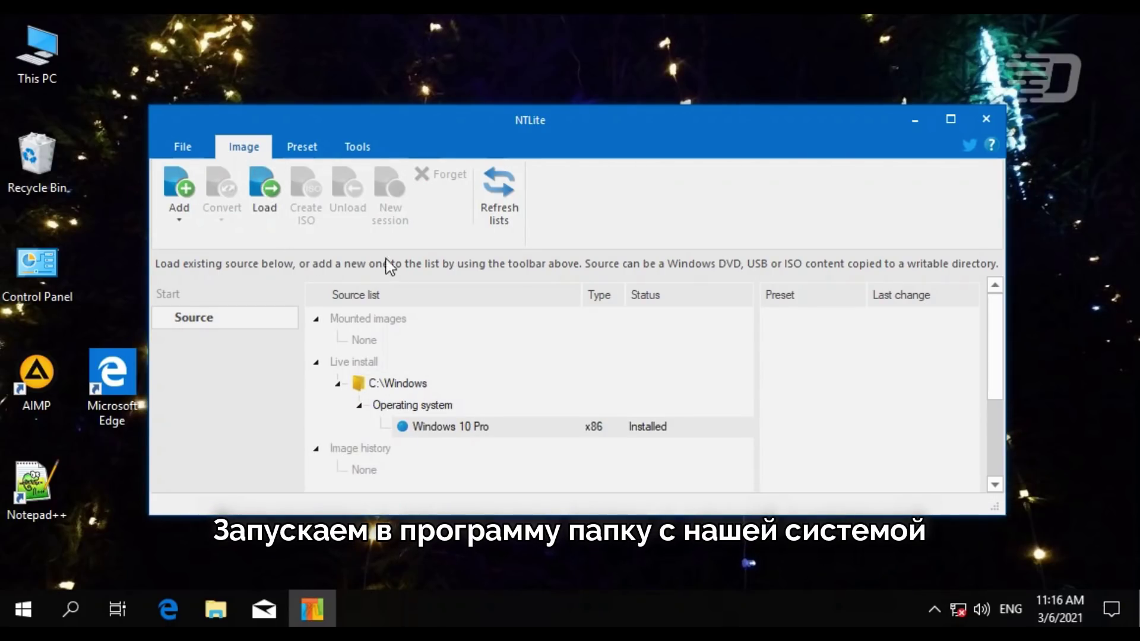
pyautogui.click(659, 386)
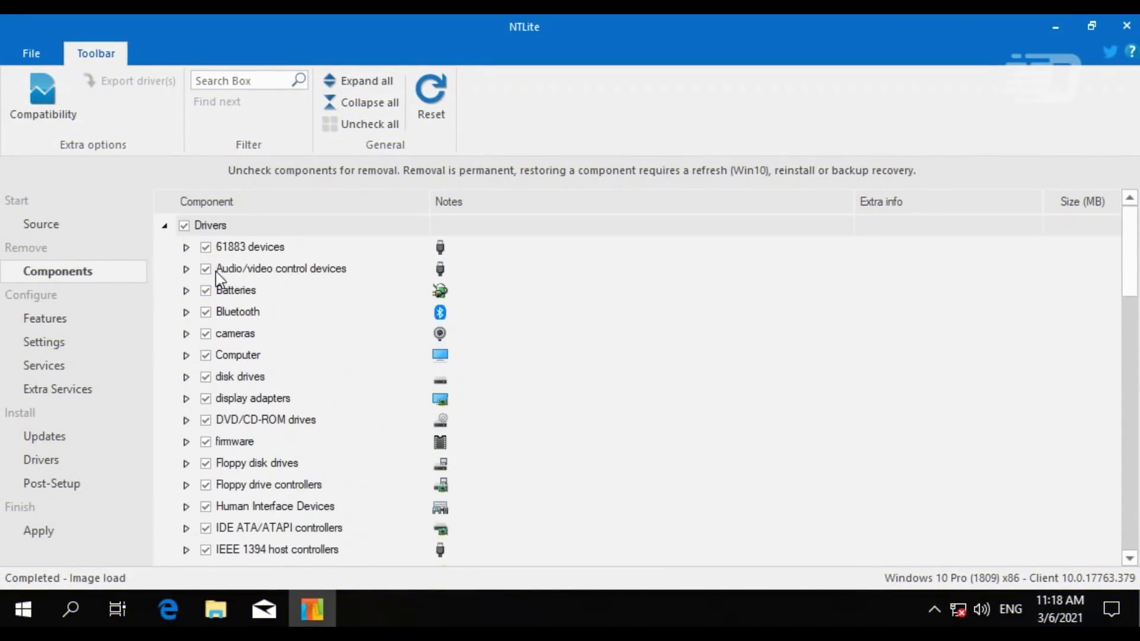
# Mark the whole Drivers group for removal while keeping Microsoft display.inf under display adapters
pyautogui.click(186, 353)
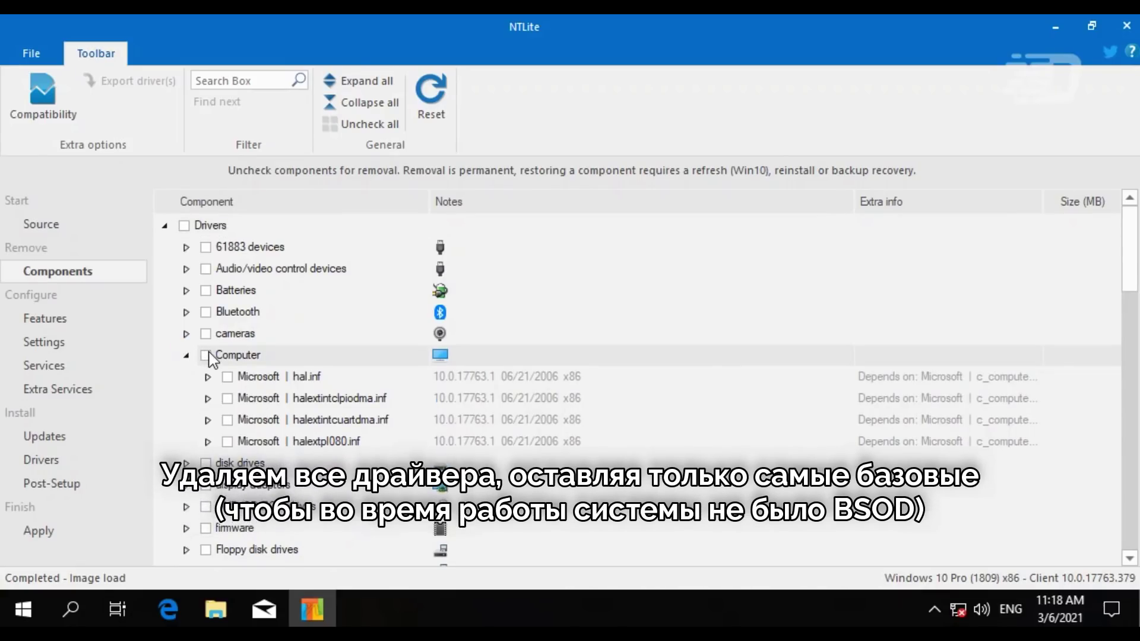
pyautogui.click(185, 290)
pyautogui.scroll(-4, 243, 353)
pyautogui.click(185, 291)
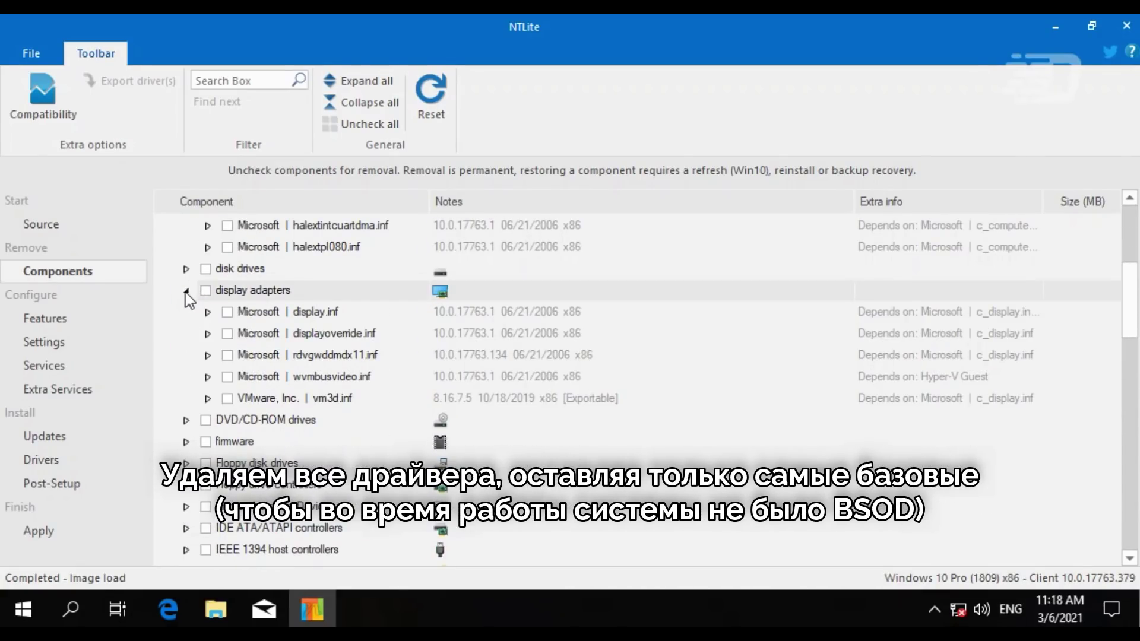
pyautogui.click(227, 312)
pyautogui.click(186, 290)
# Keep the Microsoft disk.inf driver under disk drives
pyautogui.click(186, 268)
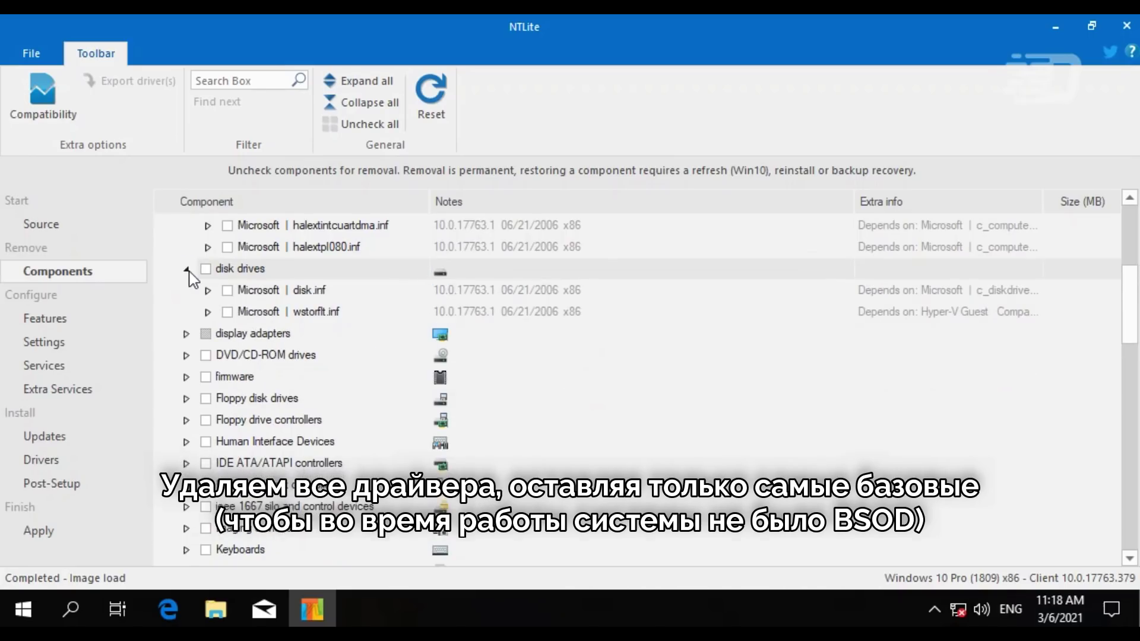
pyautogui.click(227, 291)
pyautogui.click(185, 268)
# Keep the Microsoft volume.inf driver under storage volumes
pyautogui.scroll(-1, 216, 349)
pyautogui.scroll(-2, 215, 350)
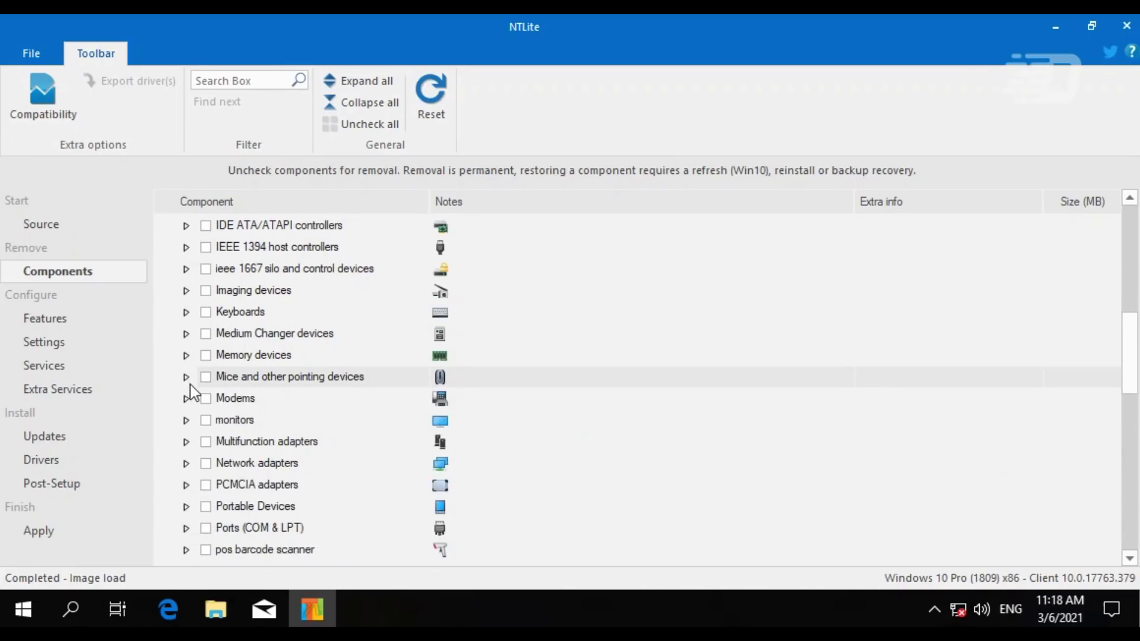
pyautogui.scroll(-8, 190, 386)
pyautogui.scroll(-1, 226, 398)
pyautogui.click(186, 355)
pyautogui.click(227, 375)
# Examine the drivers listed under System devices and the Universal Serial Bus groups
pyautogui.click(186, 398)
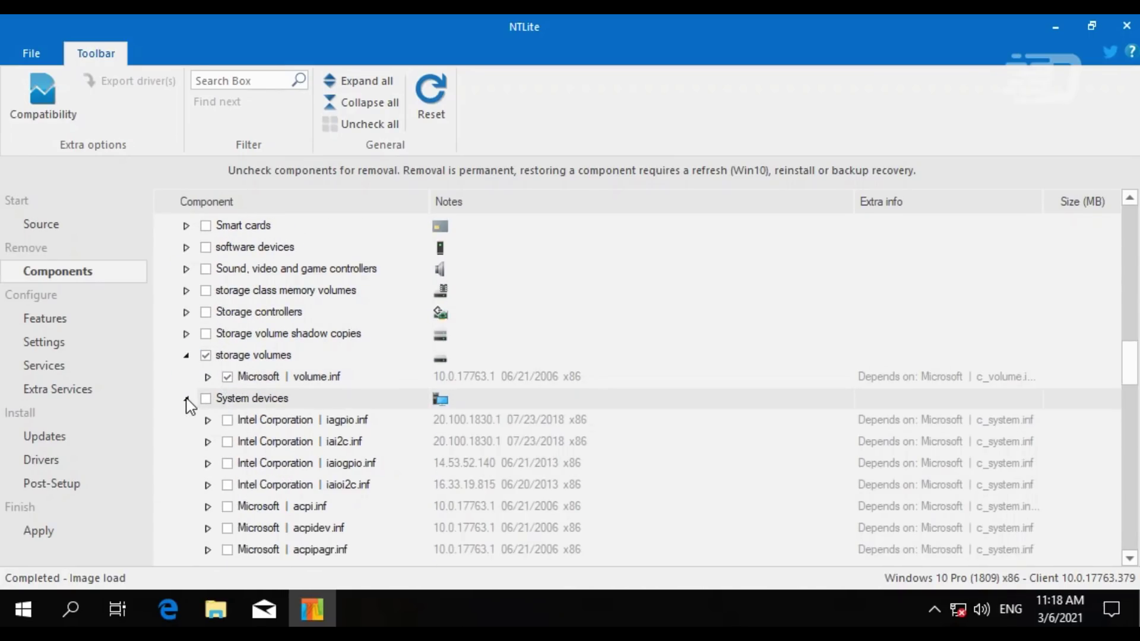
pyautogui.click(186, 397)
pyautogui.scroll(-1, 187, 397)
pyautogui.click(186, 441)
pyautogui.click(186, 441)
pyautogui.click(186, 398)
pyautogui.click(186, 398)
pyautogui.click(185, 376)
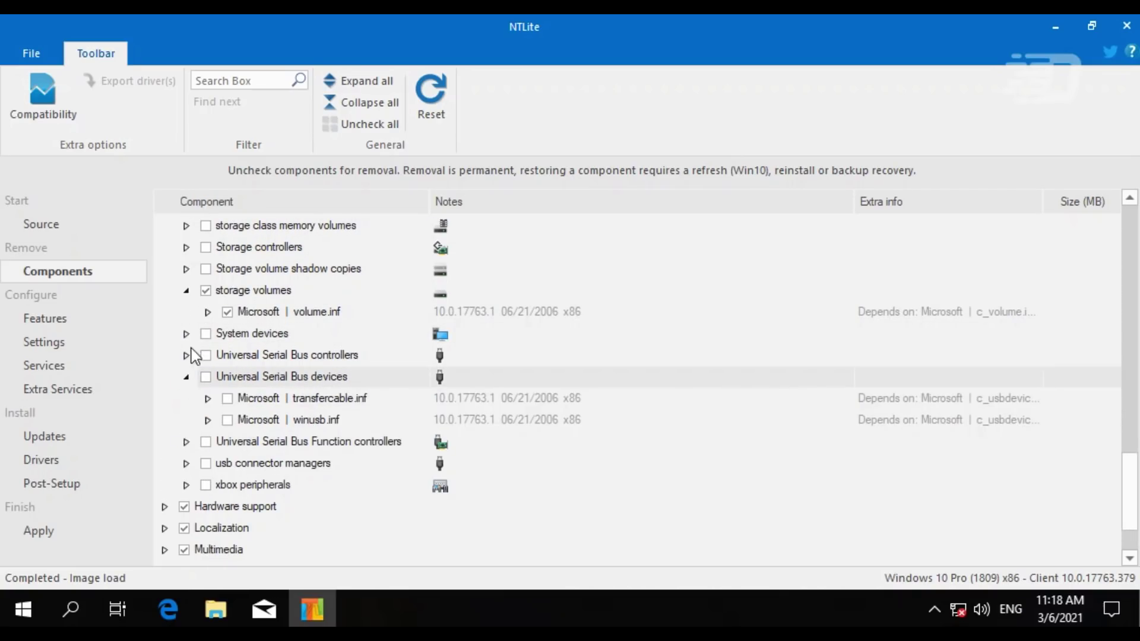
pyautogui.click(186, 376)
# Review the firmware group and the rest of the driver list, keeping the processors drivers checked
pyautogui.scroll(20, 189, 380)
pyautogui.scroll(-4, 207, 284)
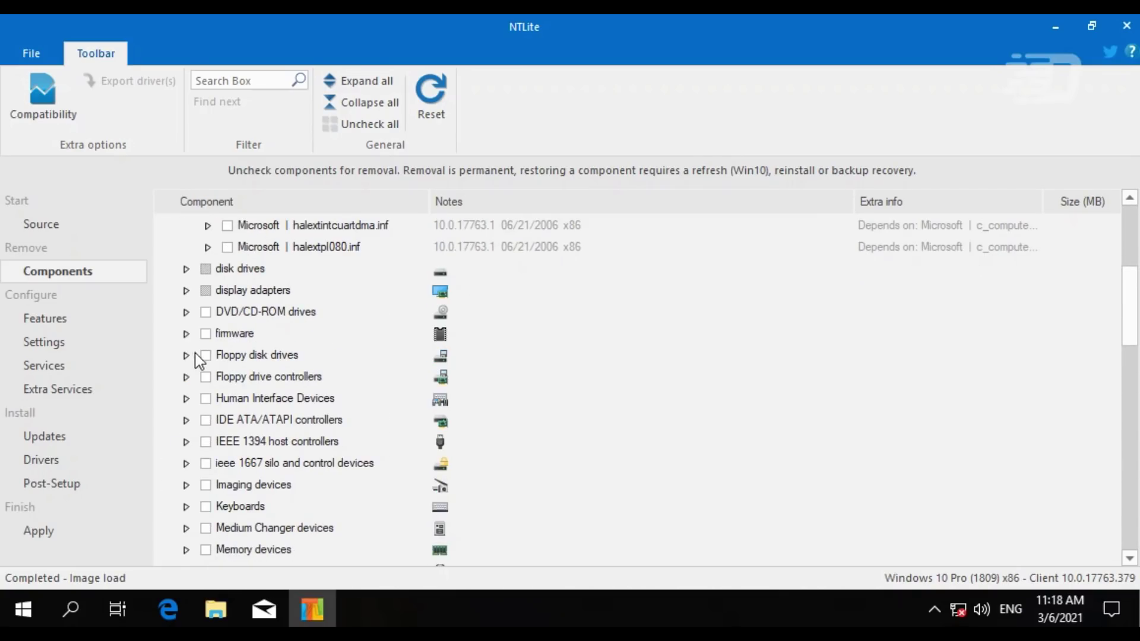
pyautogui.click(186, 333)
pyautogui.click(186, 333)
pyautogui.scroll(-2, 202, 362)
pyautogui.scroll(-7, 483, 415)
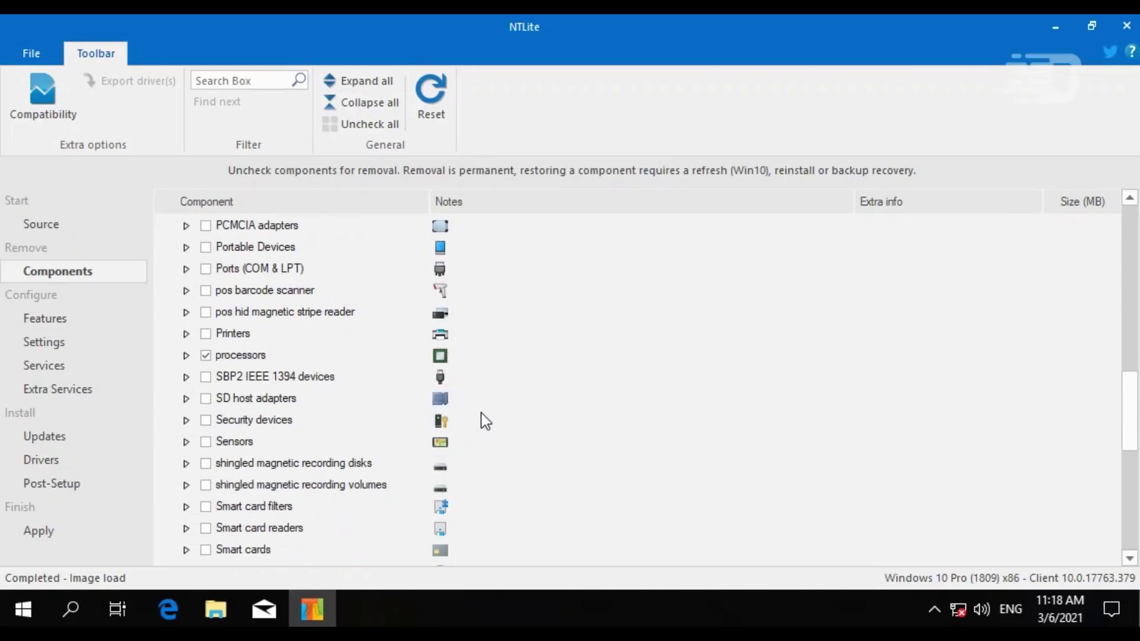
pyautogui.scroll(-1, 479, 347)
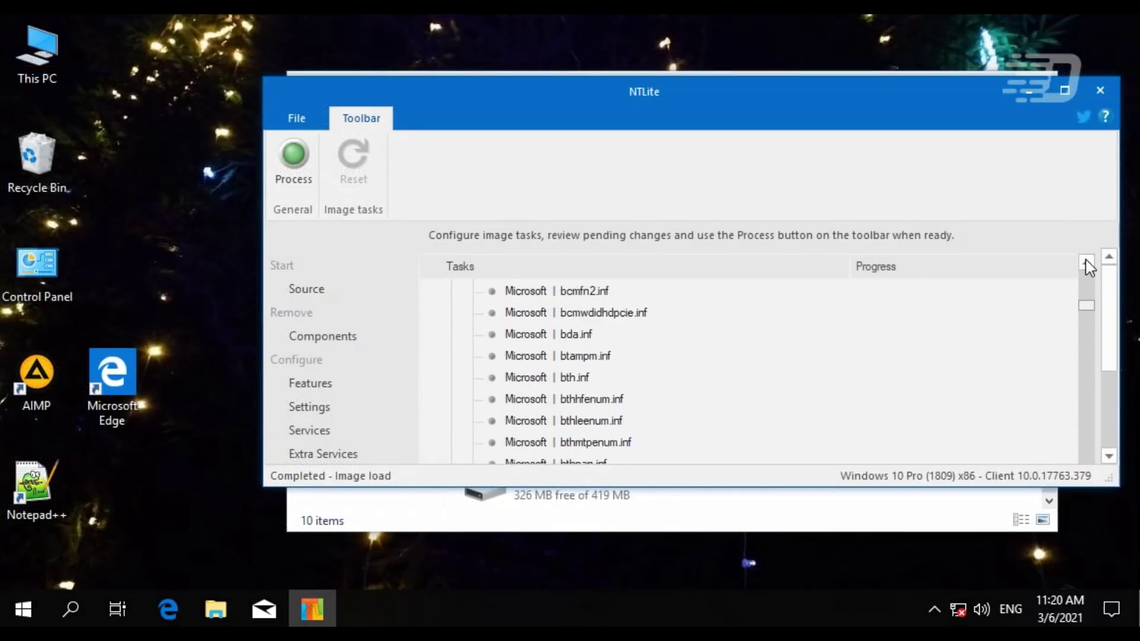
# Process the pending component removals on the live Windows 10 Pro installation, accepting the live editing warning
pyautogui.scroll(10, 1084, 262)
pyautogui.click(452, 334)
pyautogui.click(310, 172)
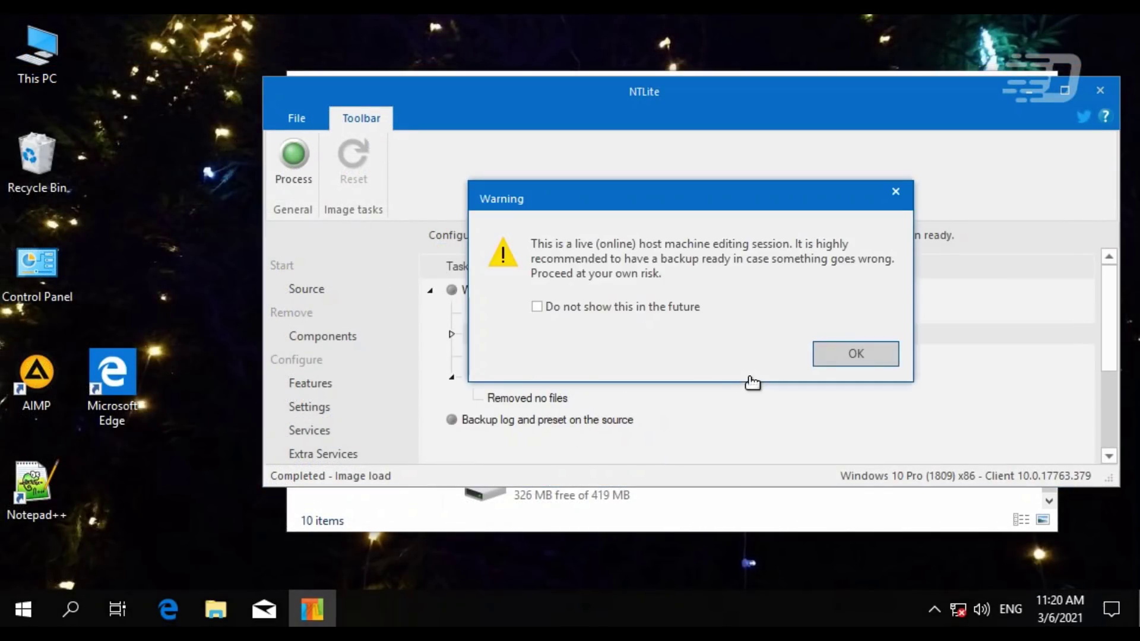
pyautogui.click(840, 351)
pyautogui.click(704, 355)
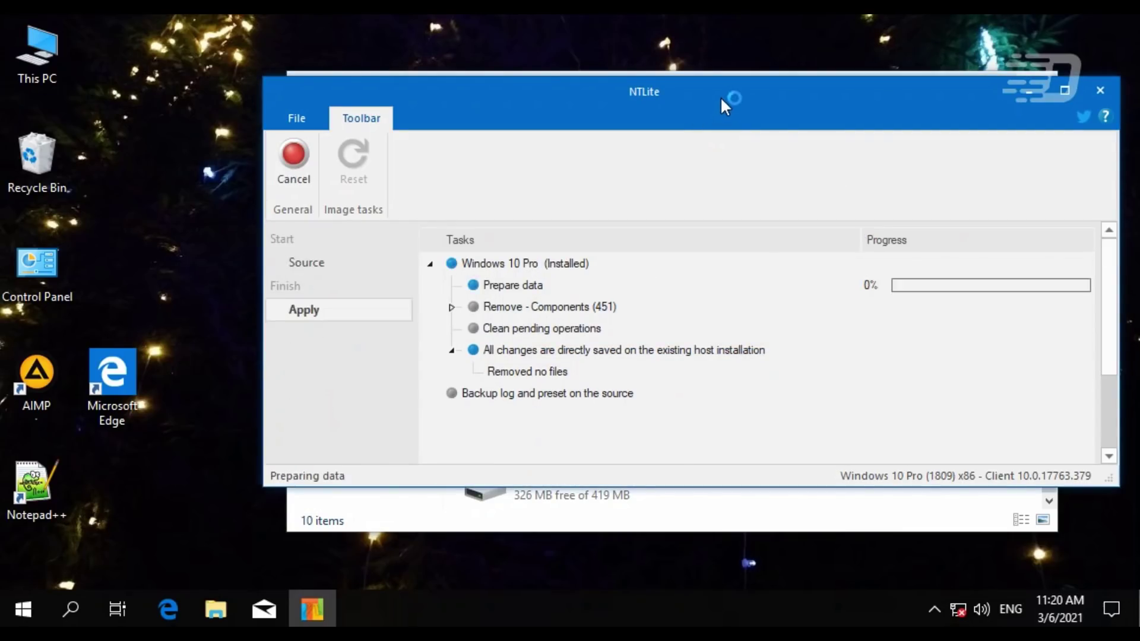
# Arrange the NTLite and This PC windows side by side, keeping the removal progress in front
pyautogui.moveTo(721, 97); pyautogui.dragTo(521, 179)
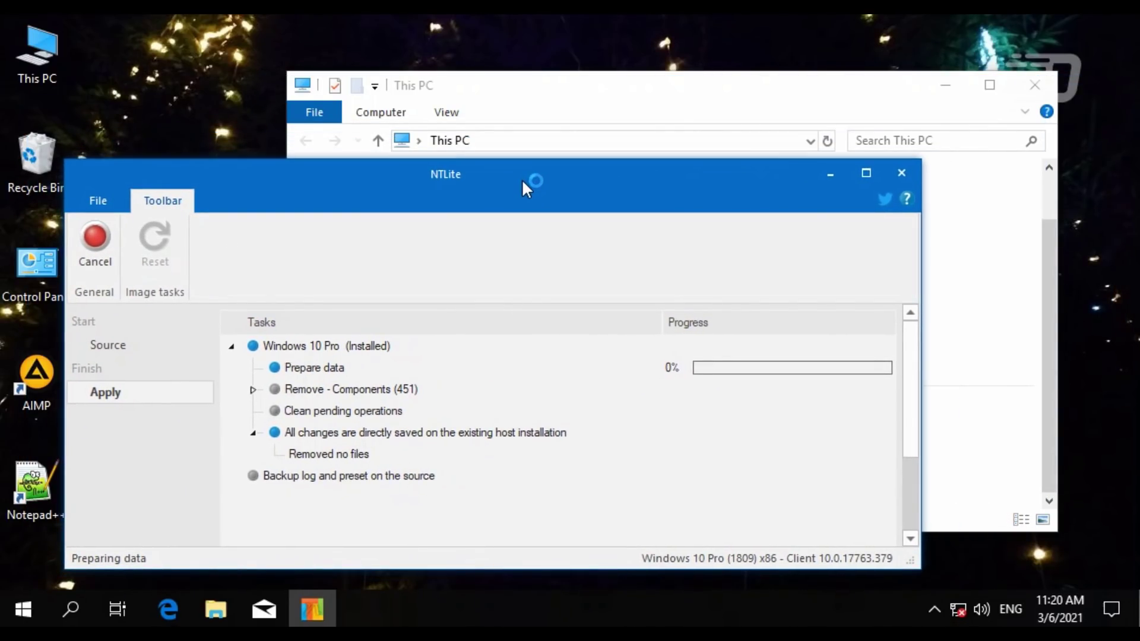
pyautogui.click(610, 76)
pyautogui.moveTo(614, 83); pyautogui.dragTo(700, 51)
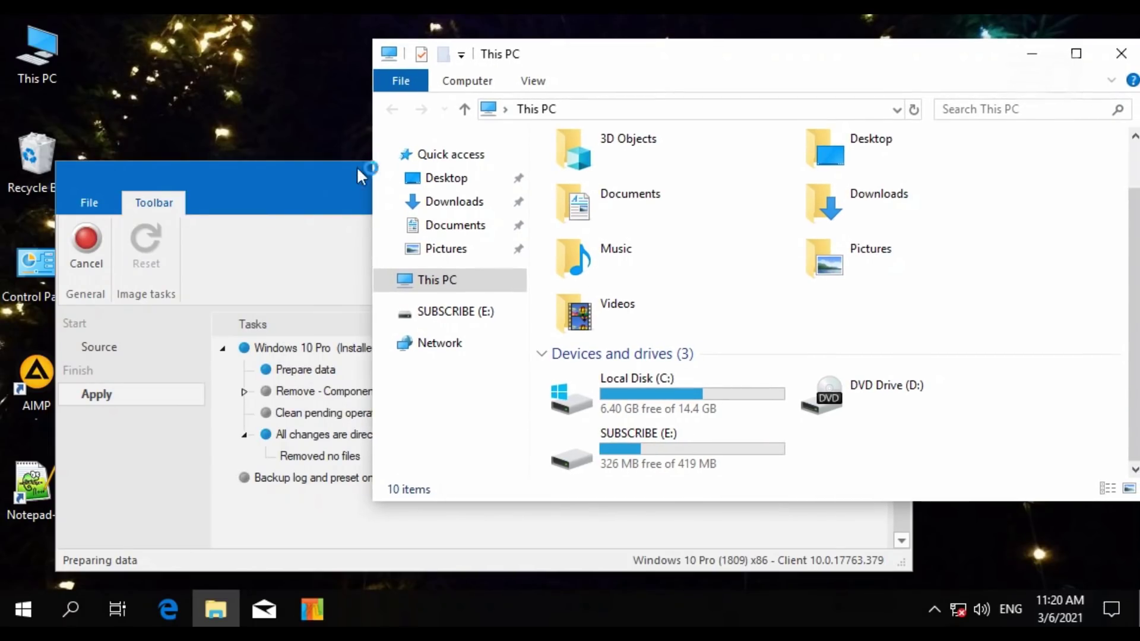
pyautogui.moveTo(526, 60); pyautogui.dragTo(823, 60)
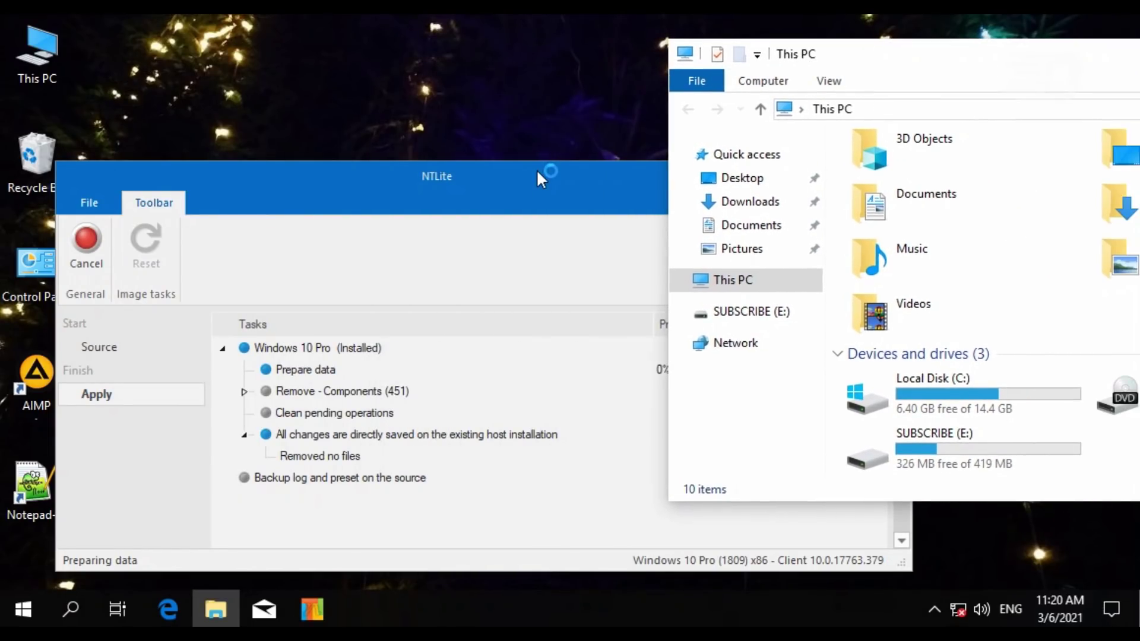
pyautogui.click(536, 169)
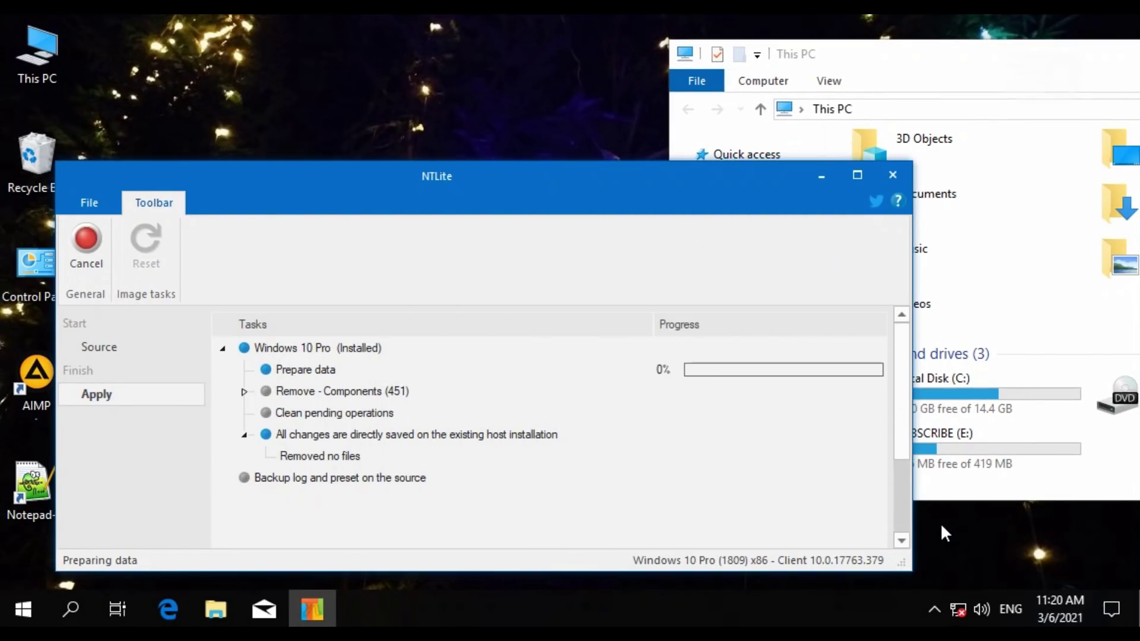
# Open Device Manager in Computer Management for This PC, and shrink and reposition its window
pyautogui.rightClick(65, 70)
pyautogui.click(98, 122)
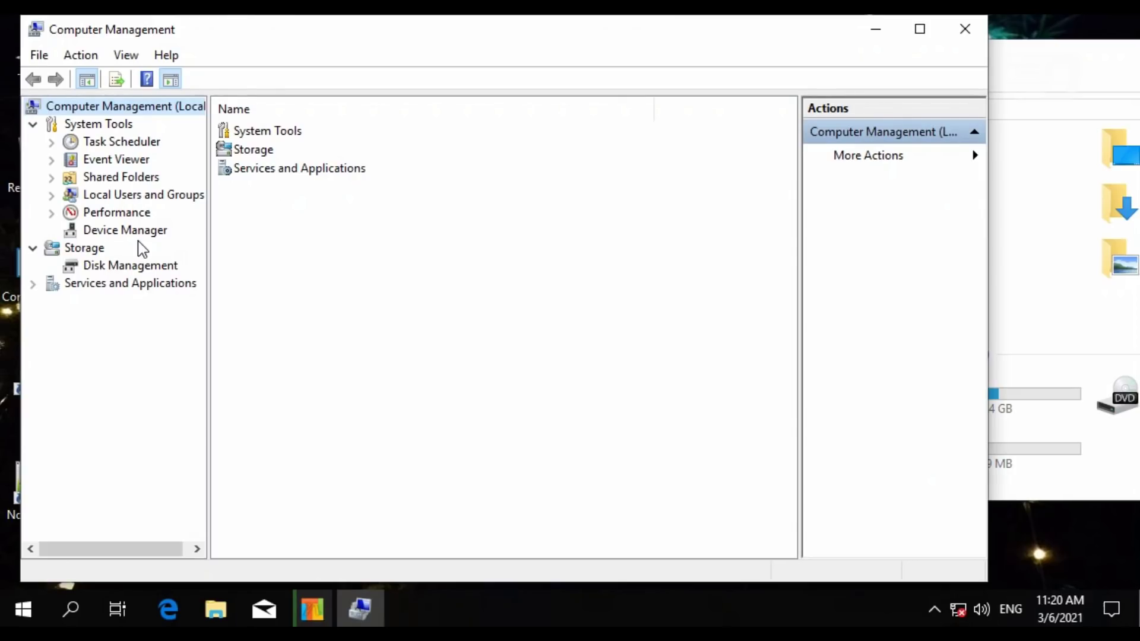
pyautogui.click(125, 231)
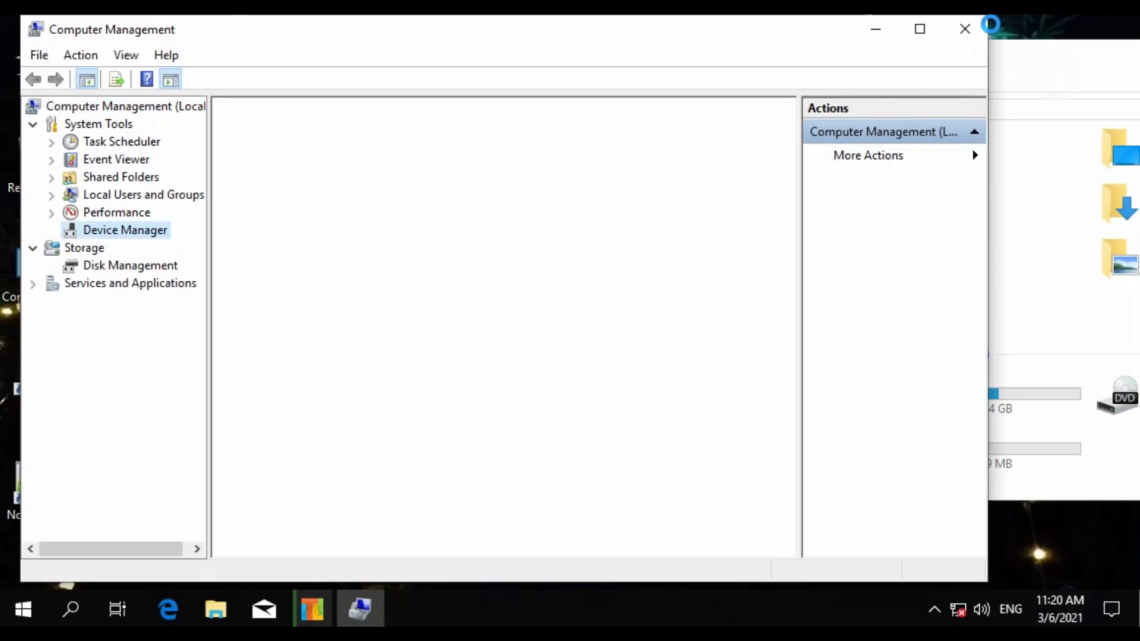
pyautogui.moveTo(990, 24); pyautogui.dragTo(746, 174)
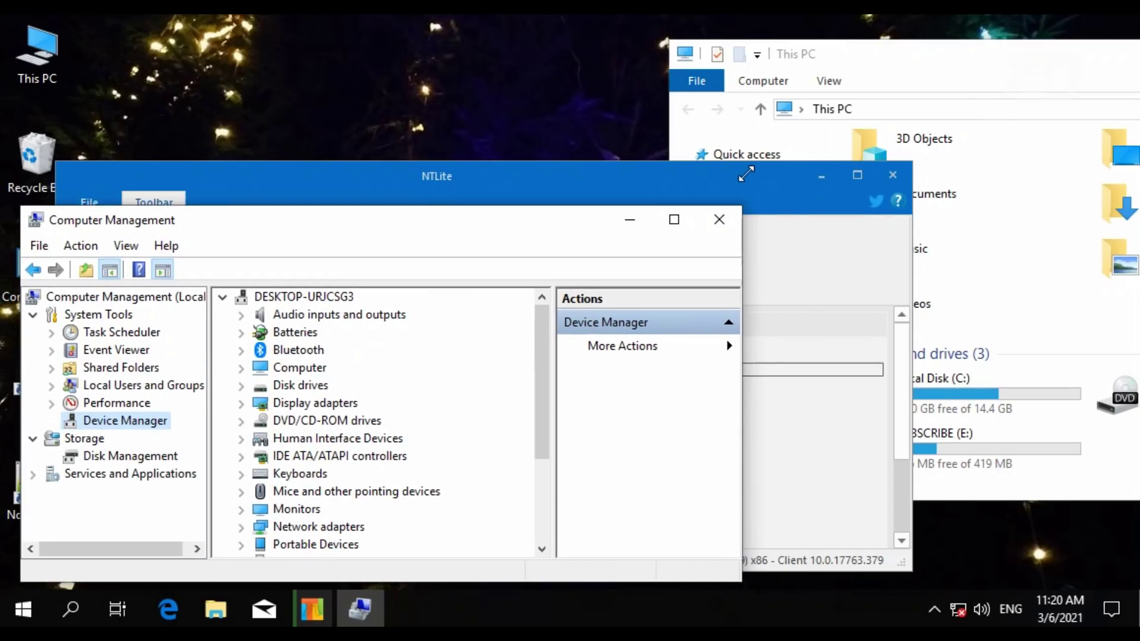
pyautogui.moveTo(593, 220); pyautogui.dragTo(575, 58)
# Switch back to NTLite, decline the reboot once processing finishes, and close the program
pyautogui.click(778, 179)
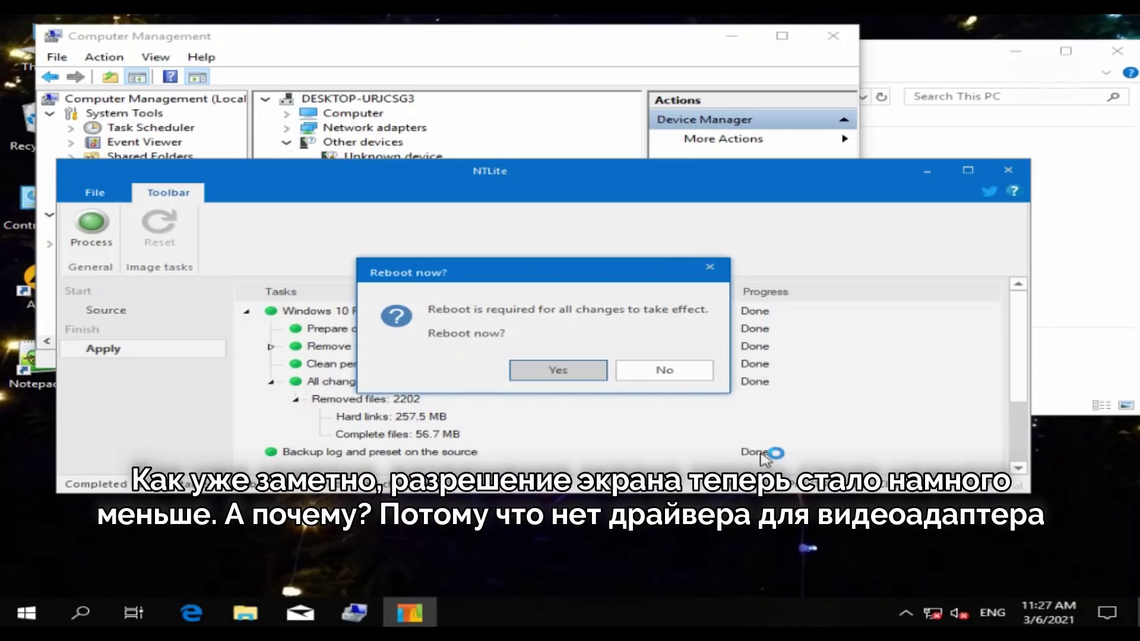
pyautogui.click(706, 380)
pyautogui.click(1006, 171)
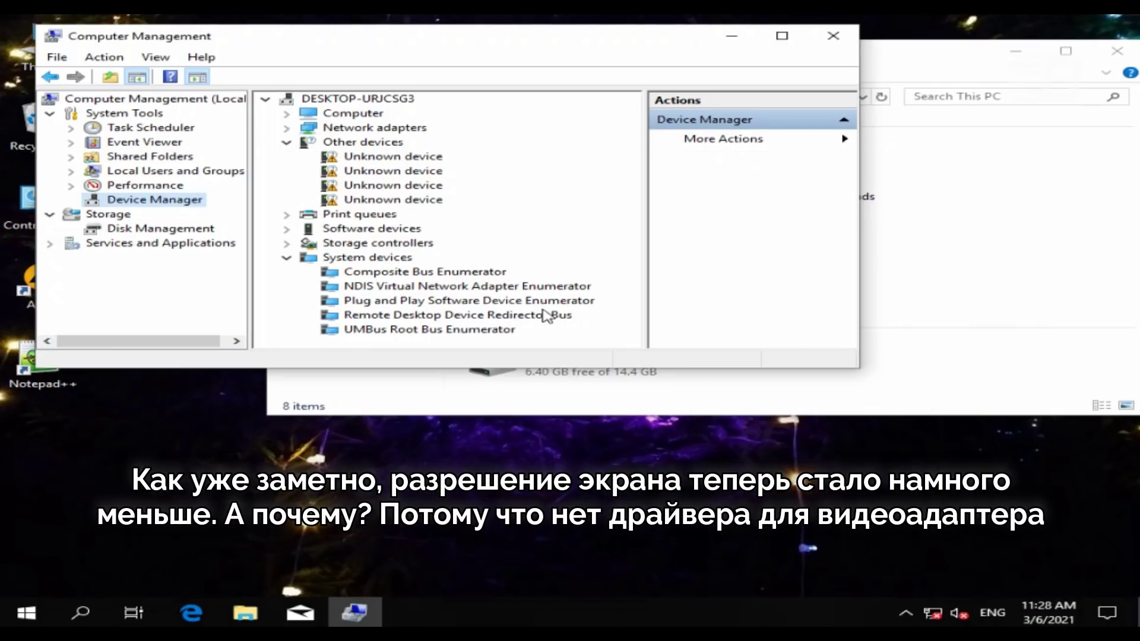
# Examine the storage controllers and software devices in Device Manager
pyautogui.click(287, 242)
pyautogui.click(287, 243)
pyautogui.click(287, 228)
pyautogui.click(286, 228)
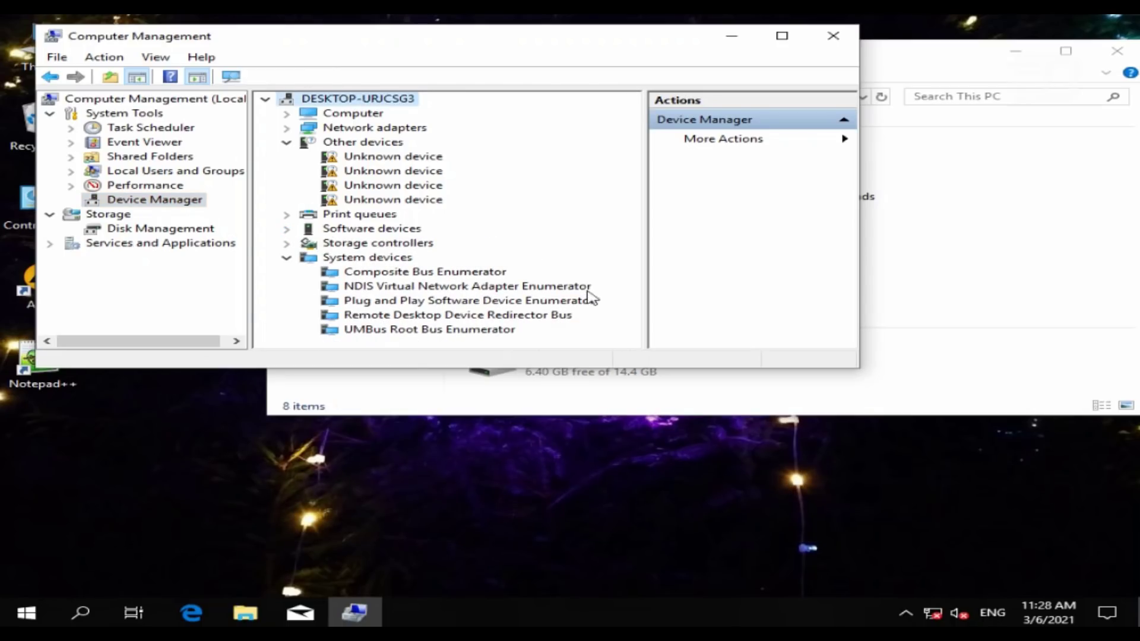
# Check the drives in This PC by opening Local Disk (C:) and going back up, and move Computer Management clear of the desktop icons
pyautogui.click(929, 350)
pyautogui.press('Down')
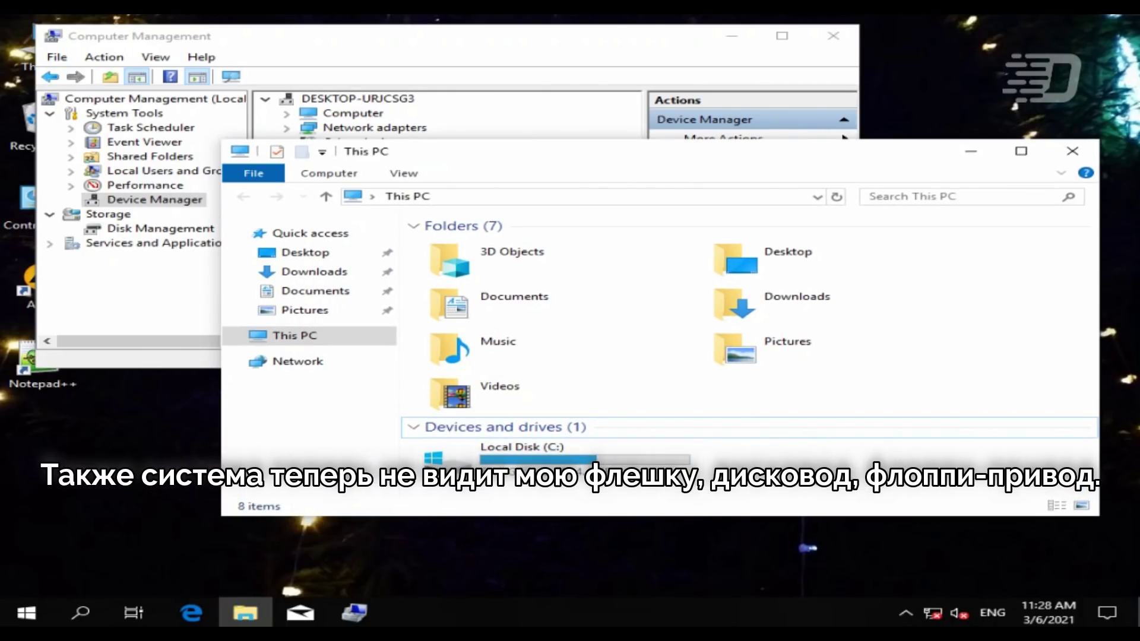
pyautogui.doubleClick(623, 460)
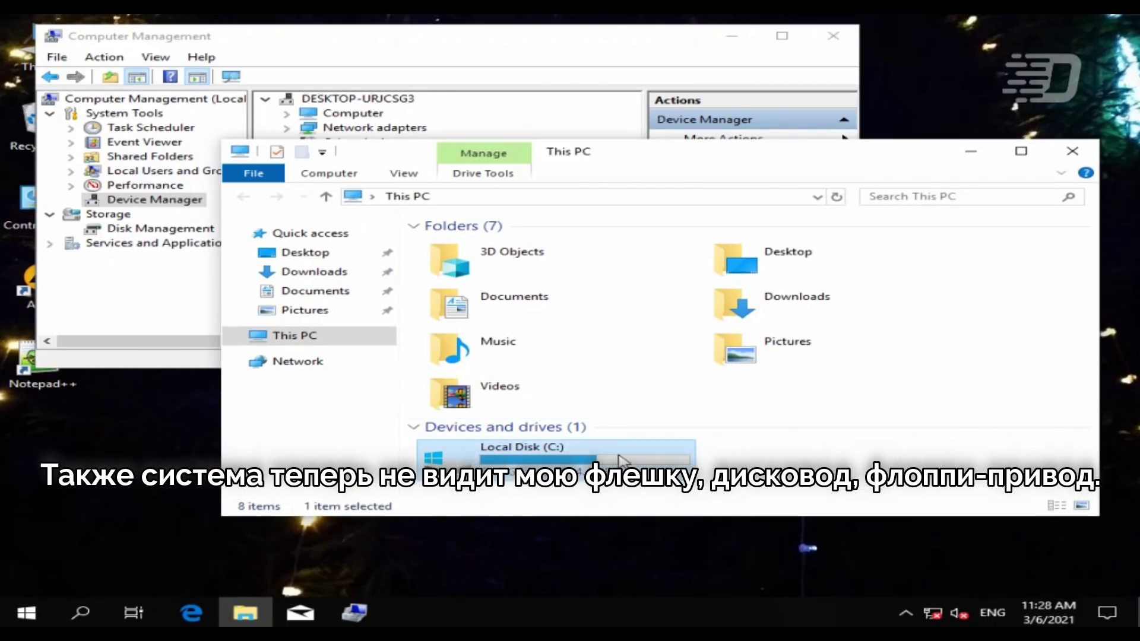
pyautogui.click(327, 197)
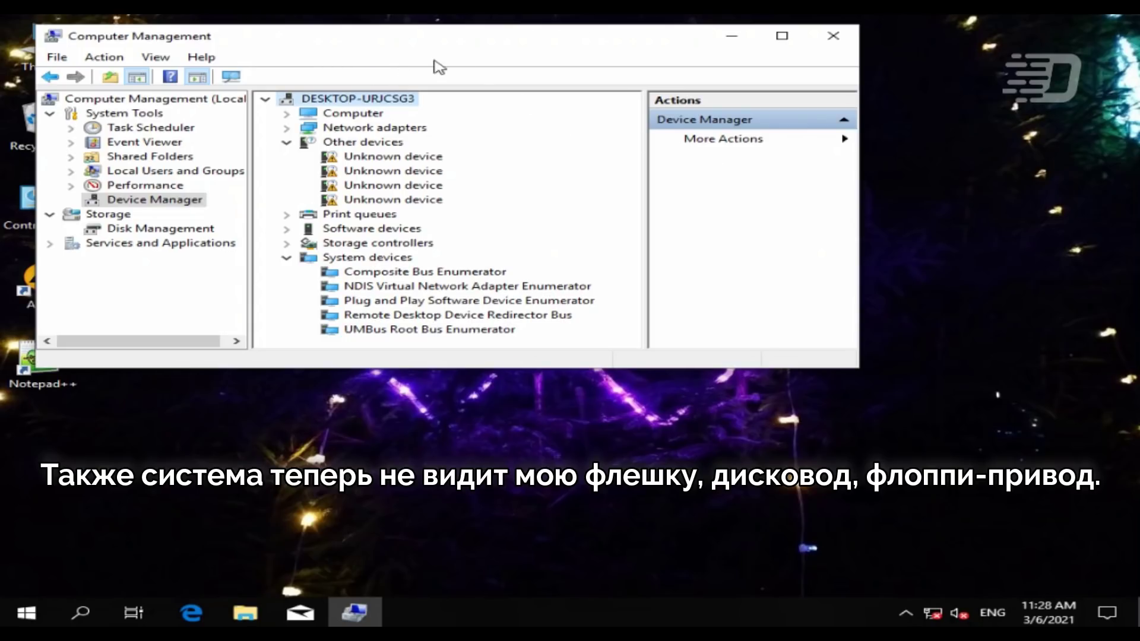
pyautogui.moveTo(526, 46); pyautogui.dragTo(743, 201)
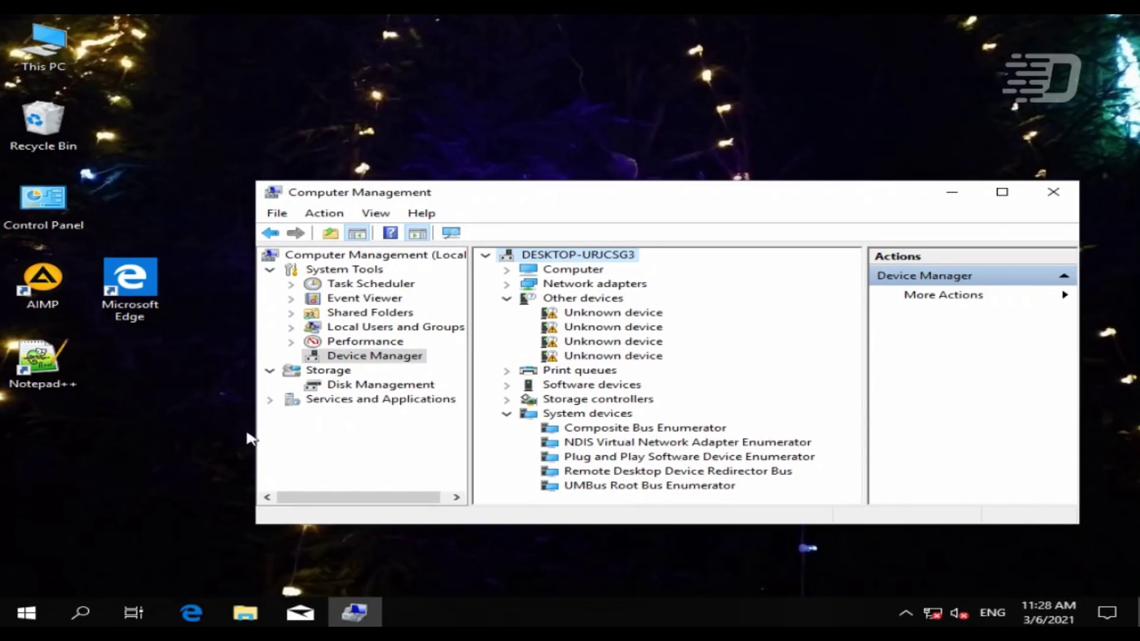
# Browse the Start menu's app list, open Windows Settings to check that it works, and close it
pyautogui.press('super')
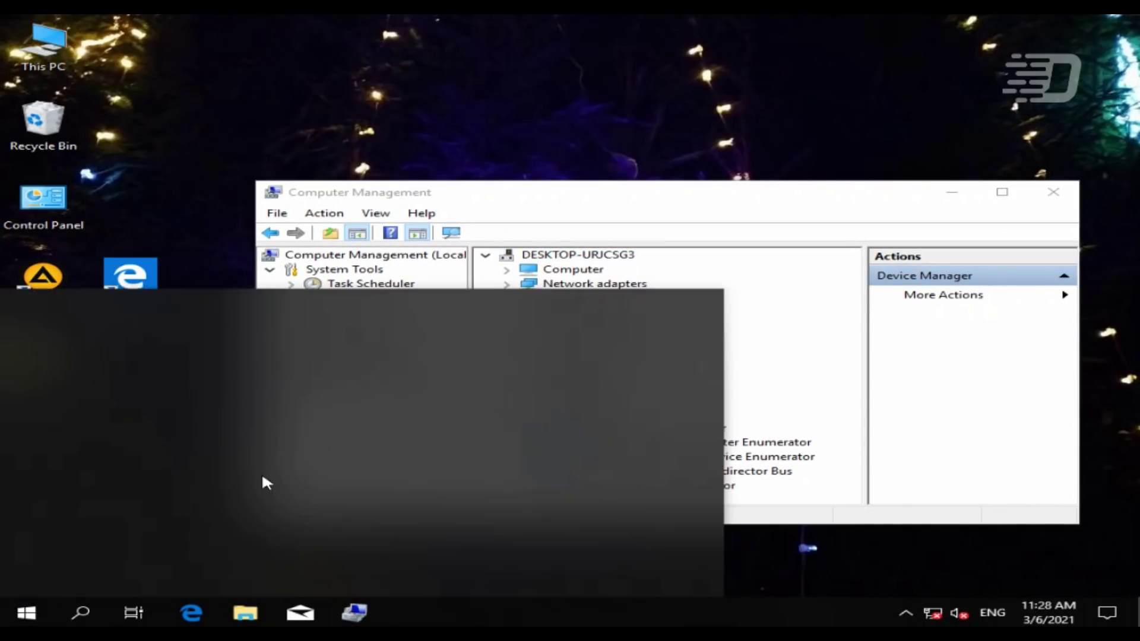
pyautogui.scroll(-5, 216, 527)
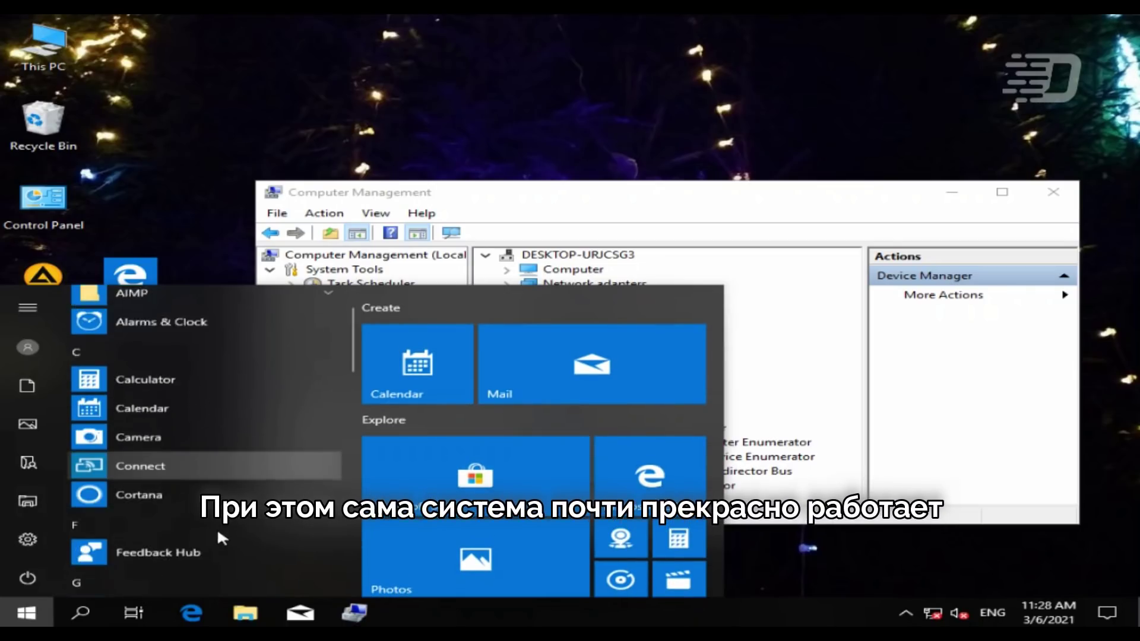
pyautogui.scroll(-10, 208, 509)
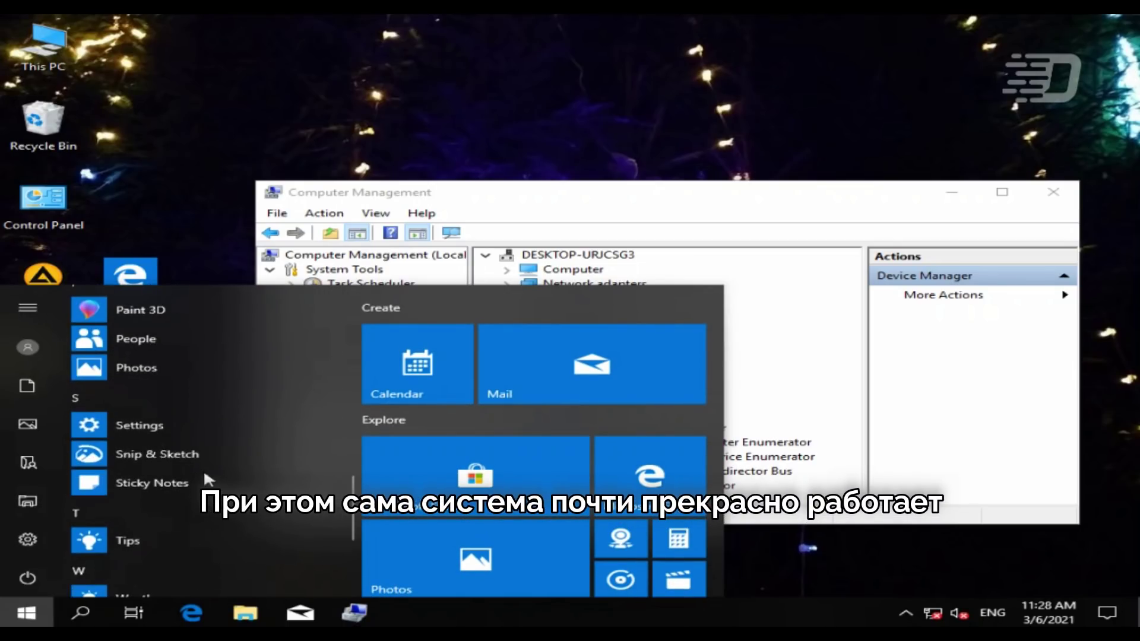
pyautogui.scroll(1, 161, 421)
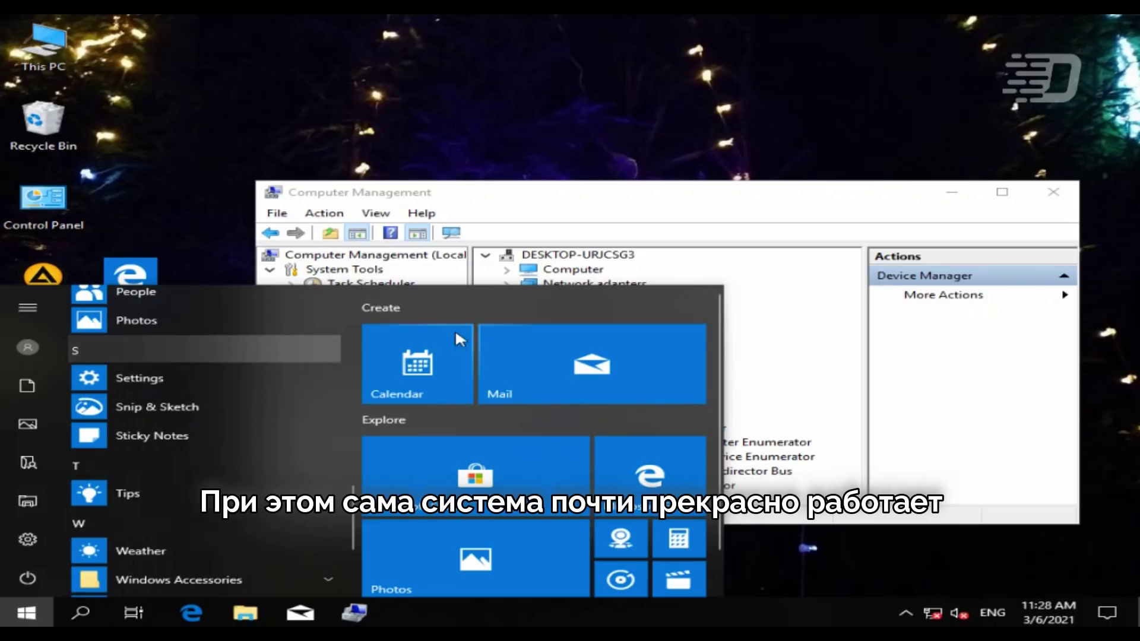
pyautogui.click(174, 375)
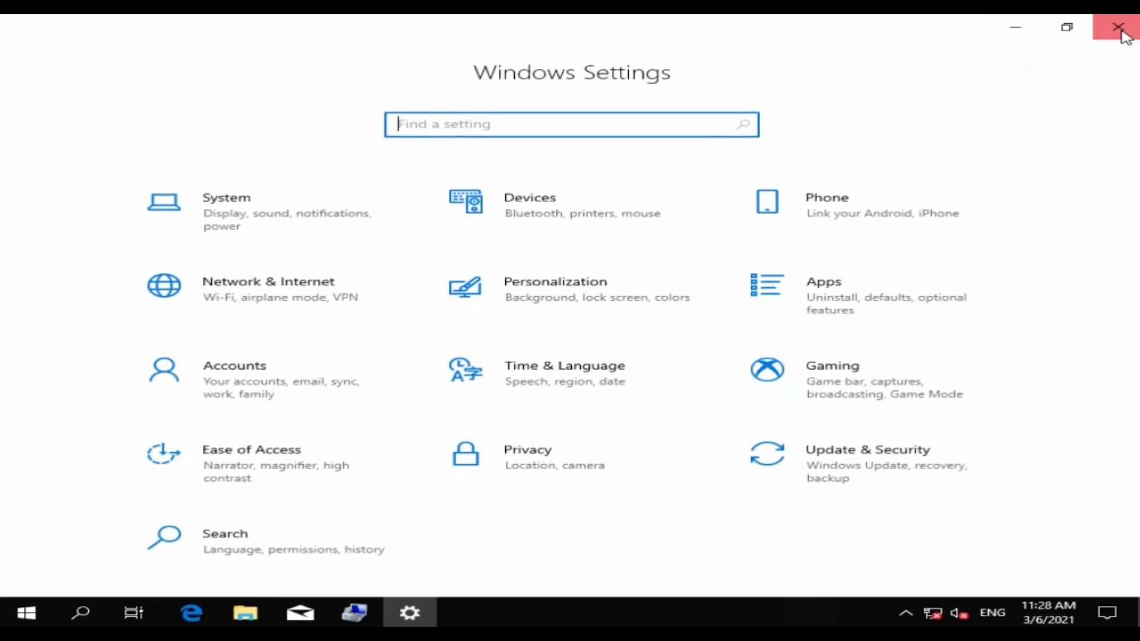
pyautogui.click(1121, 30)
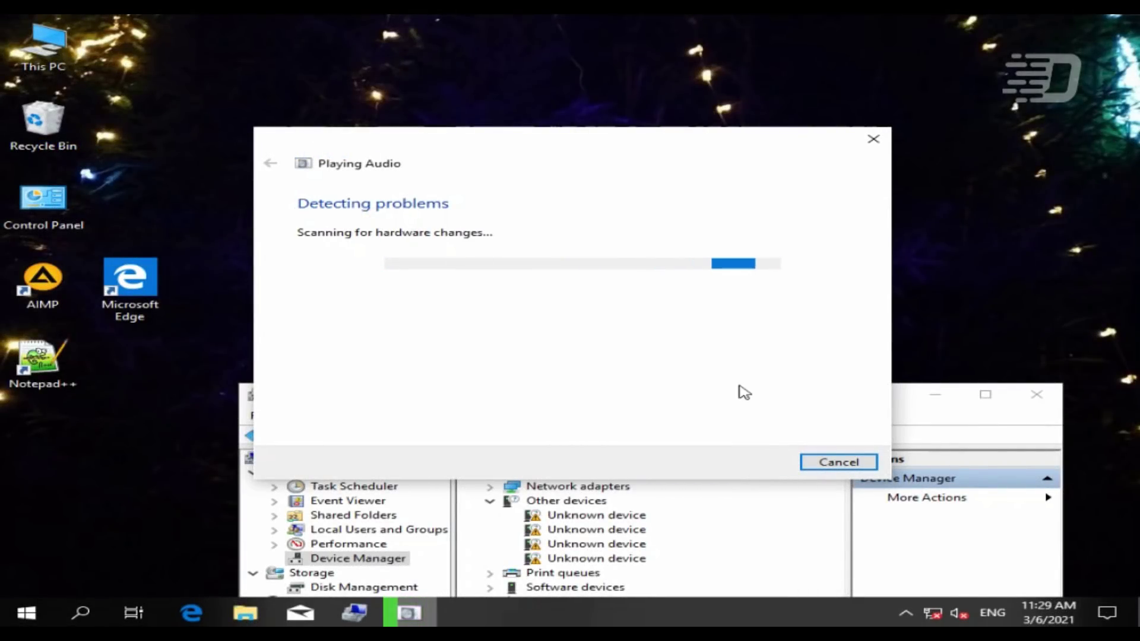
# Cancel the Playing Audio troubleshooter and examine the full device list in Device Manager, including hidden devices, down to the system devices
pyautogui.click(835, 461)
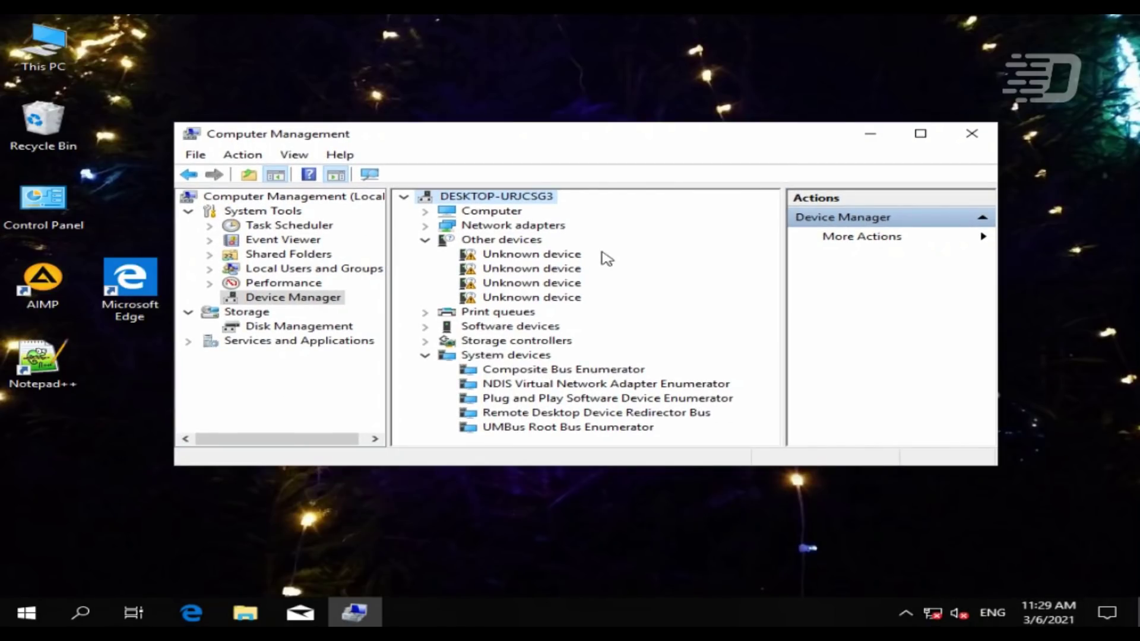
pyautogui.scroll(-3, 451, 291)
pyautogui.scroll(5, 451, 291)
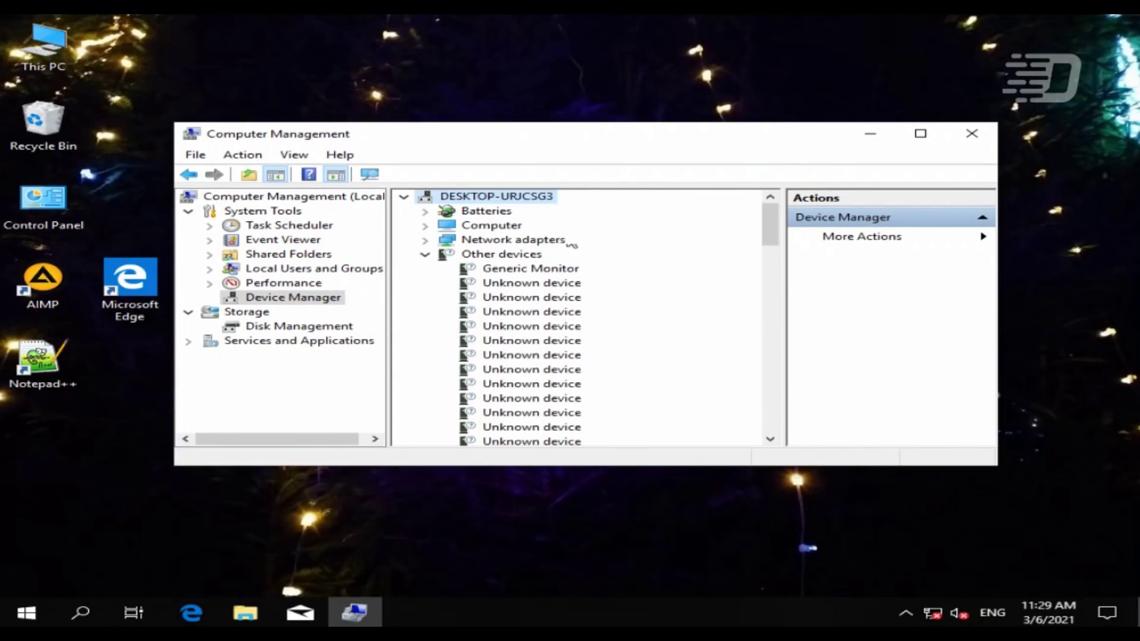
pyautogui.press('super+shift+Up')
pyautogui.moveTo(766, 134); pyautogui.dragTo(755, 433)
pyautogui.doubleClick(572, 33)
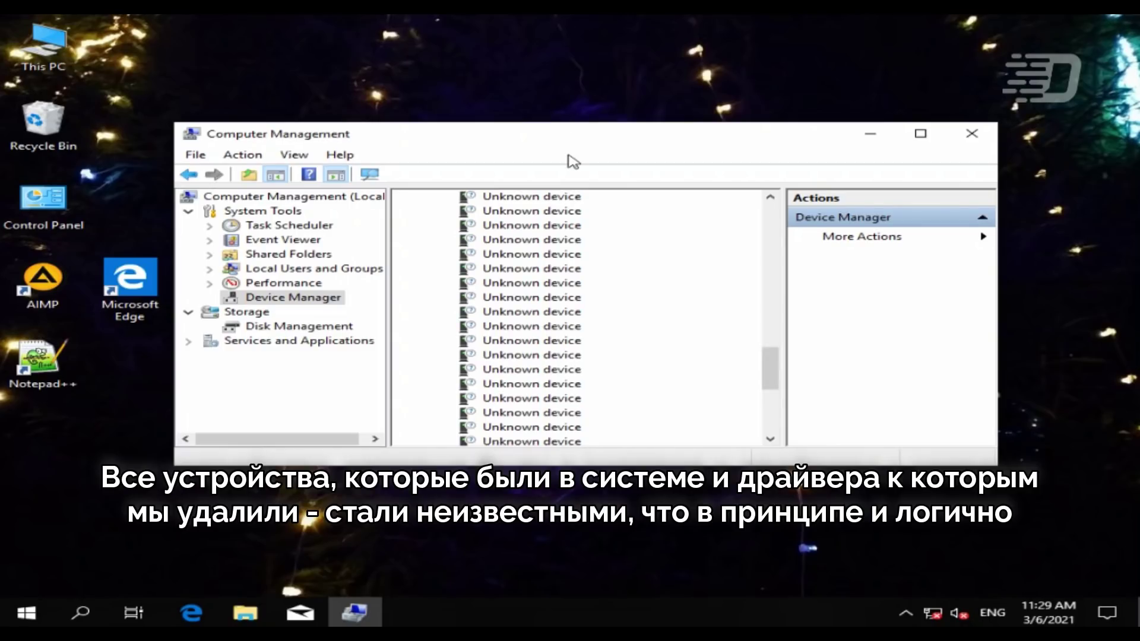
pyautogui.moveTo(583, 145); pyautogui.dragTo(613, 107)
pyautogui.scroll(-5, 528, 267)
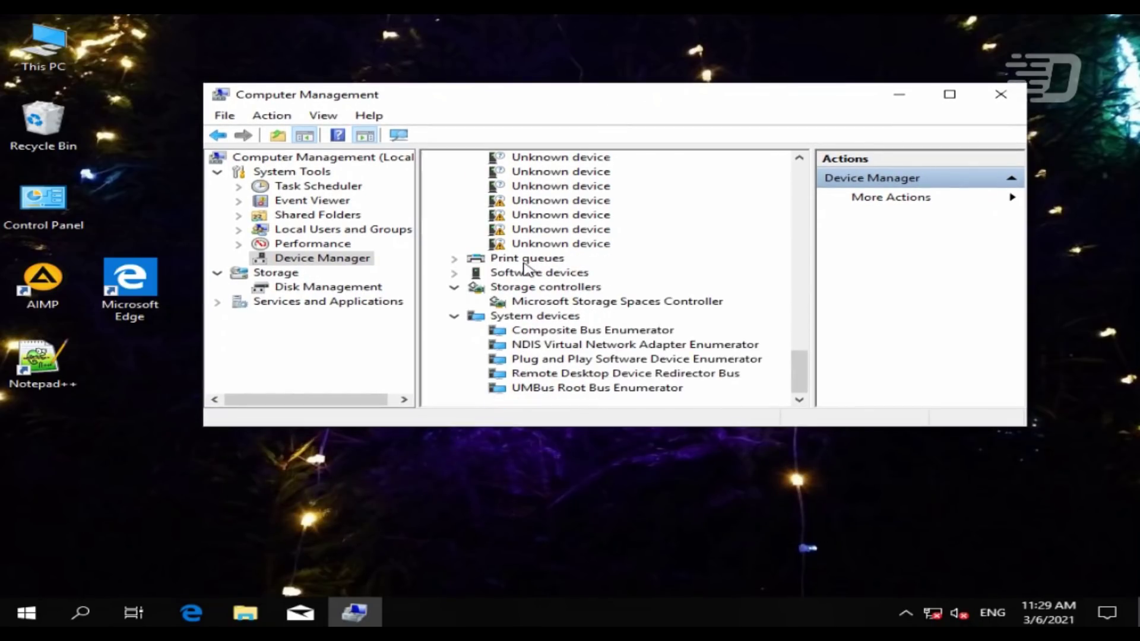
pyautogui.click(515, 330)
# Check the drives listed in This PC and return to Computer Management
pyautogui.click(1000, 93)
pyautogui.doubleClick(43, 47)
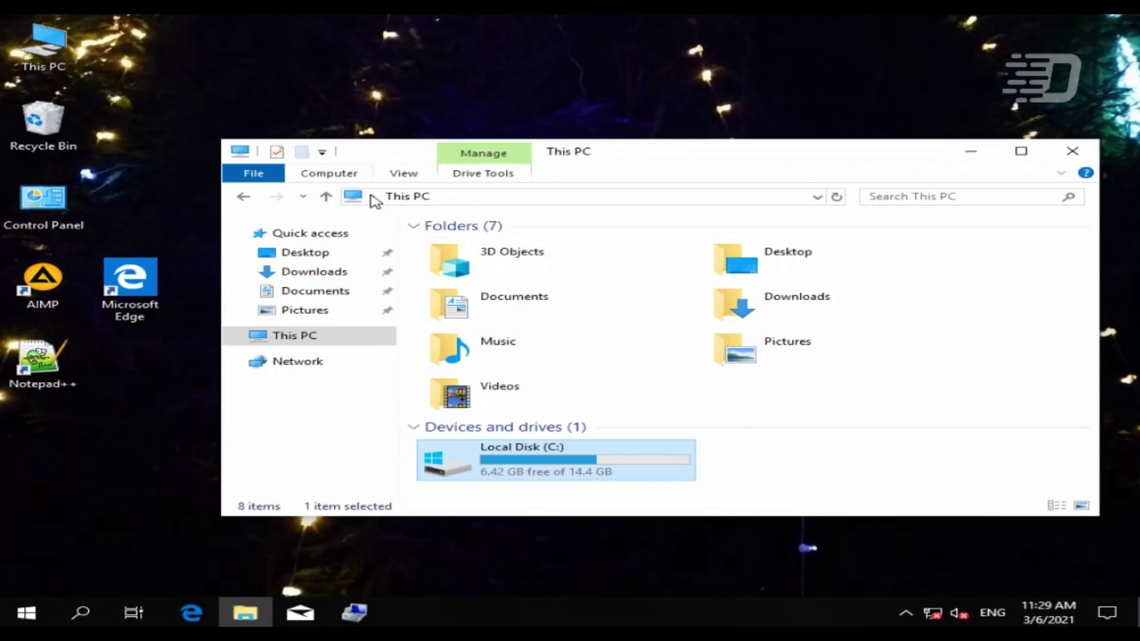
pyautogui.click(329, 173)
pyautogui.click(354, 611)
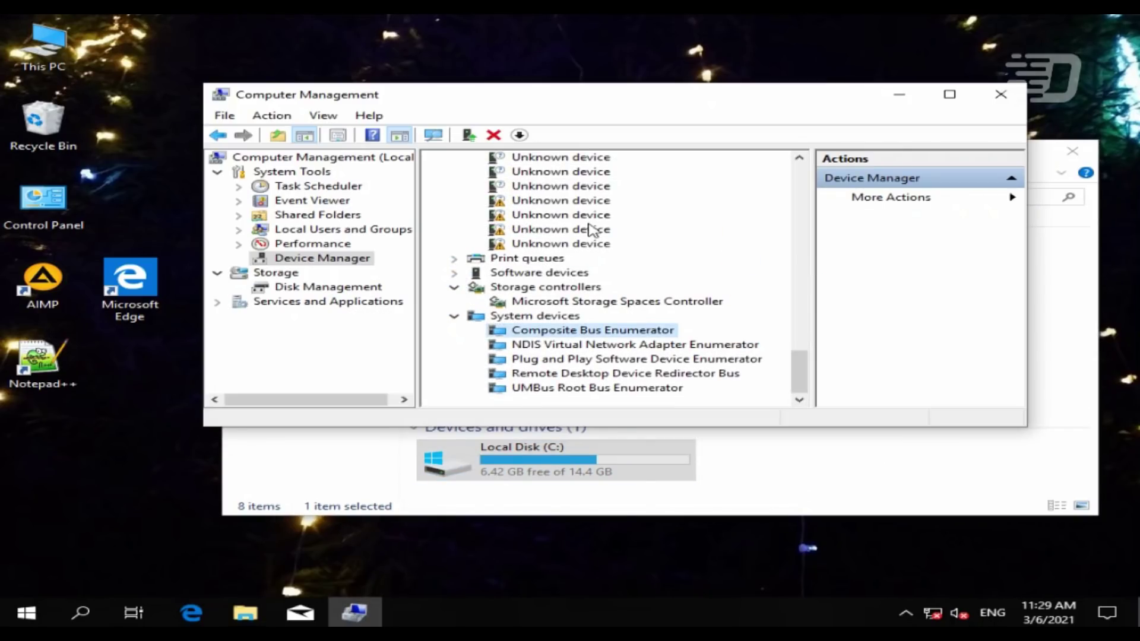
pyautogui.scroll(3, 591, 230)
pyautogui.click(469, 134)
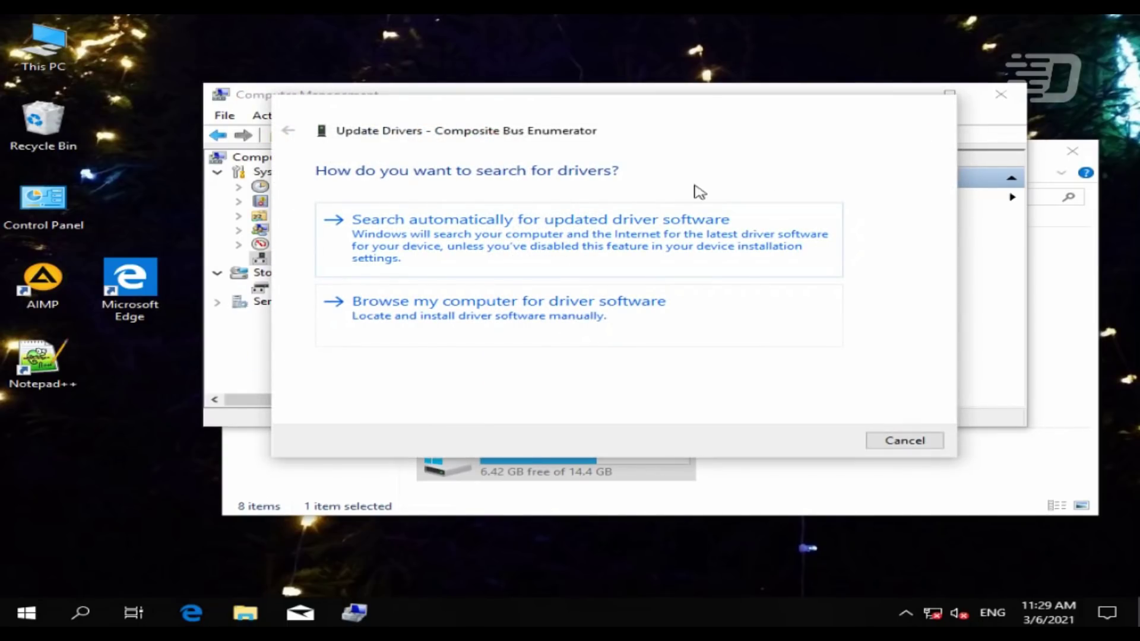
pyautogui.press('Escape')
# Try to update an unknown device's driver automatically and through Windows Update, and close its properties and the Settings window
pyautogui.doubleClick(549, 325)
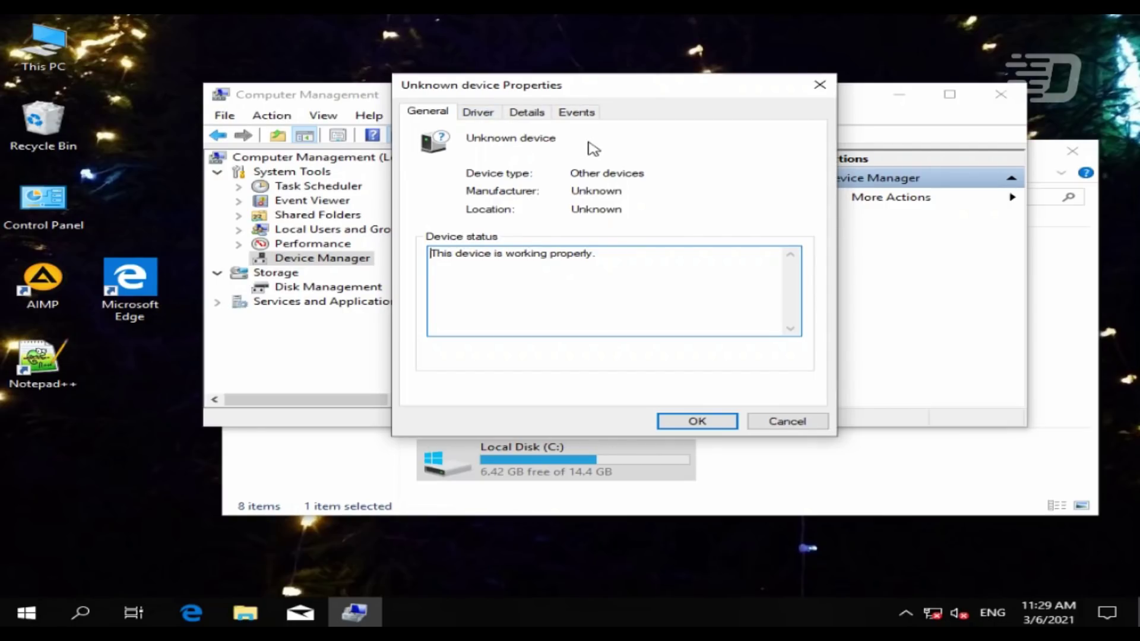
pyautogui.click(478, 112)
pyautogui.click(488, 290)
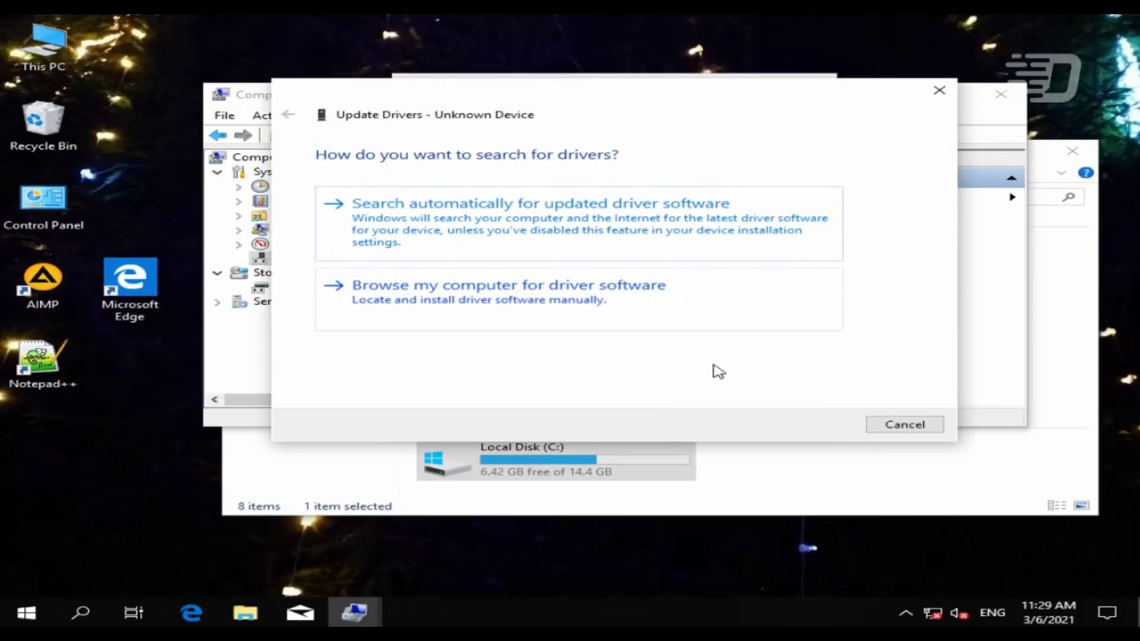
pyautogui.click(537, 240)
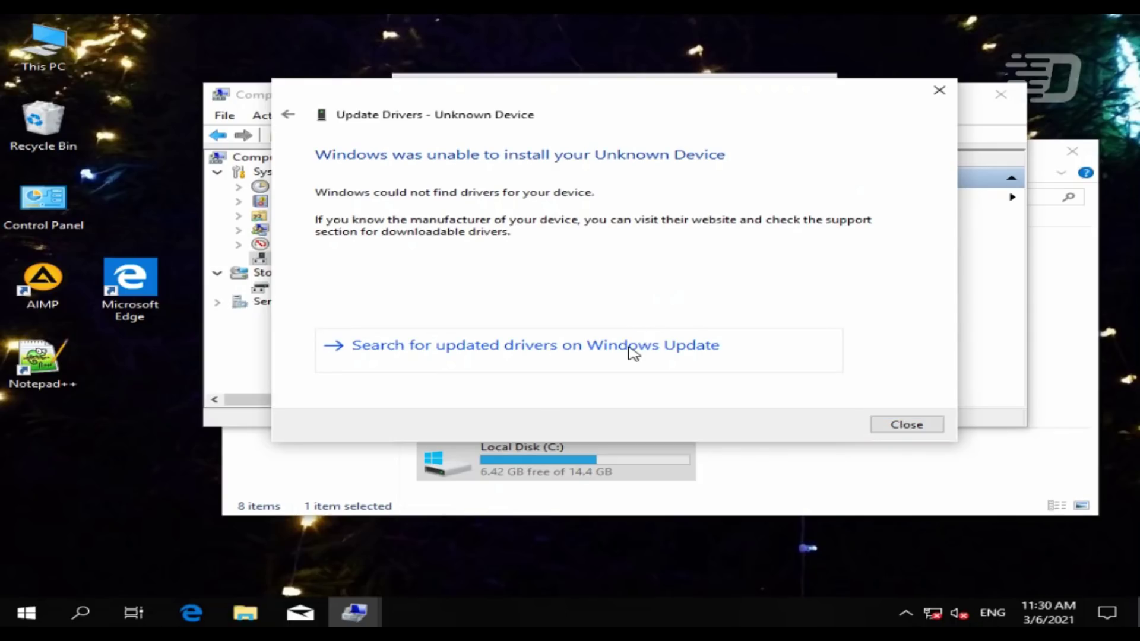
pyautogui.click(630, 350)
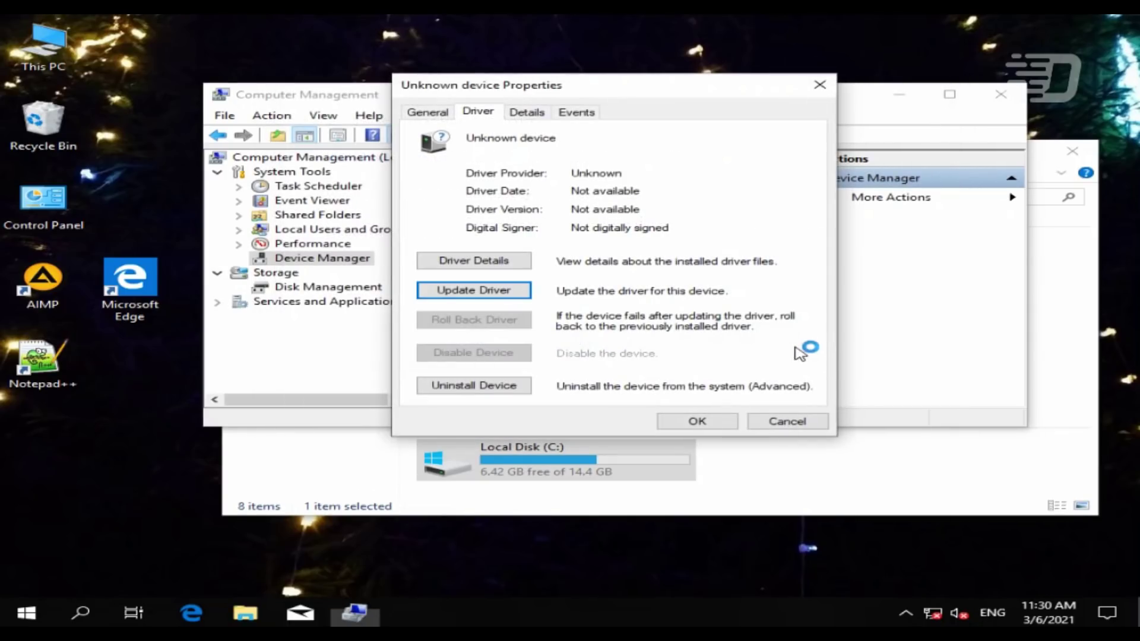
pyautogui.click(777, 419)
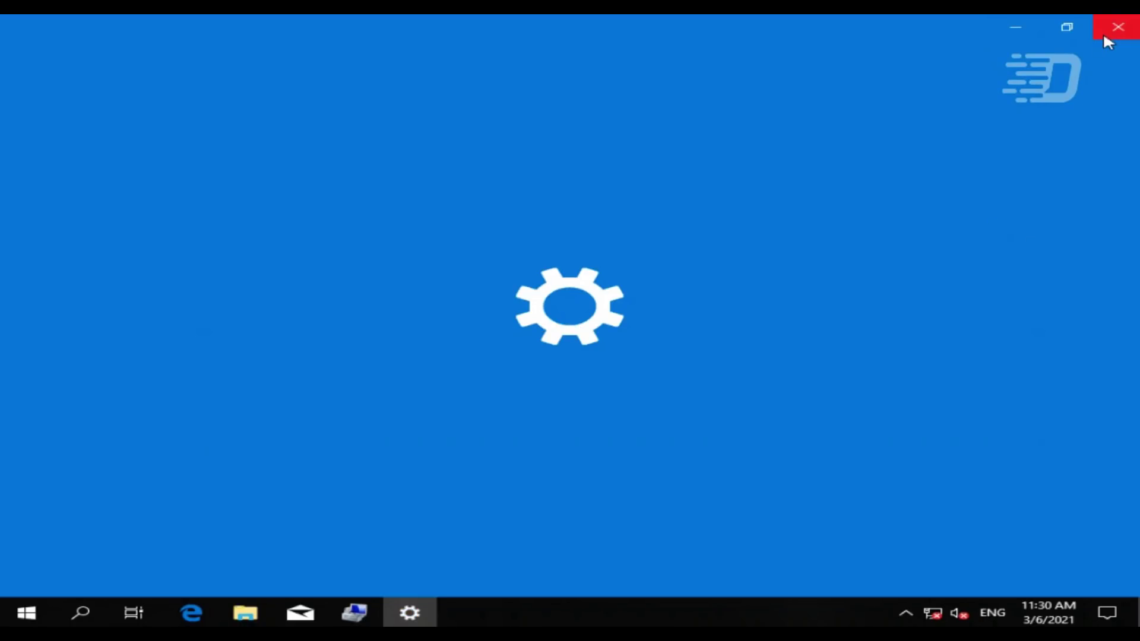
pyautogui.click(1102, 31)
# Check Disk Management in an enlarged Computer Management window and refresh its disk and volume views
pyautogui.moveTo(692, 101); pyautogui.dragTo(666, 112)
pyautogui.click(298, 295)
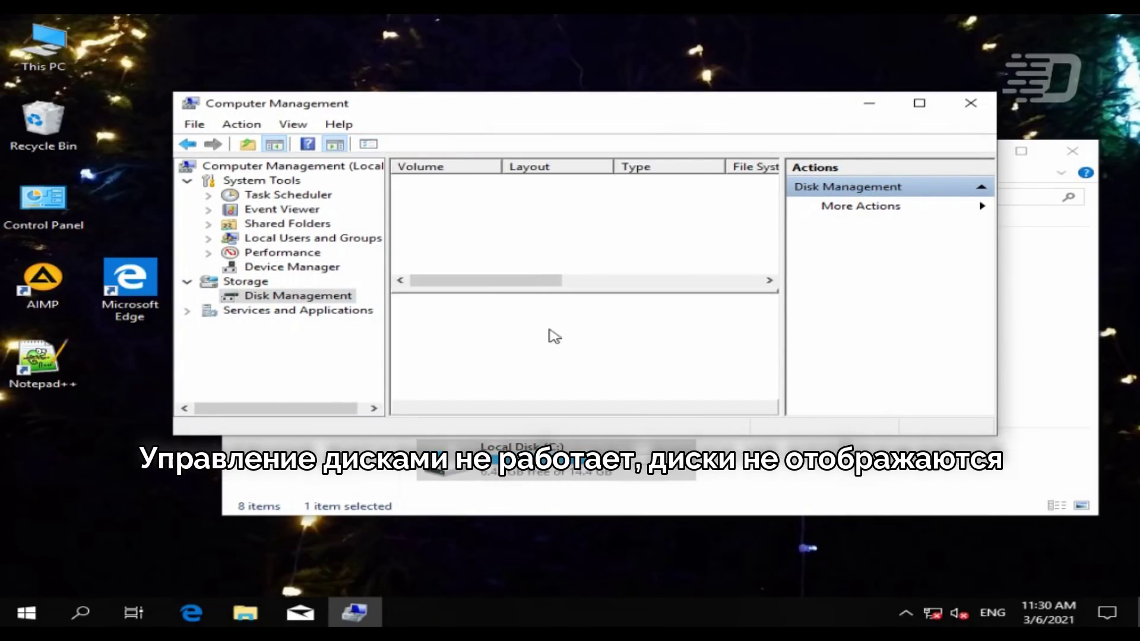
pyautogui.moveTo(729, 110); pyautogui.dragTo(638, 62)
pyautogui.moveTo(898, 389); pyautogui.dragTo(959, 506)
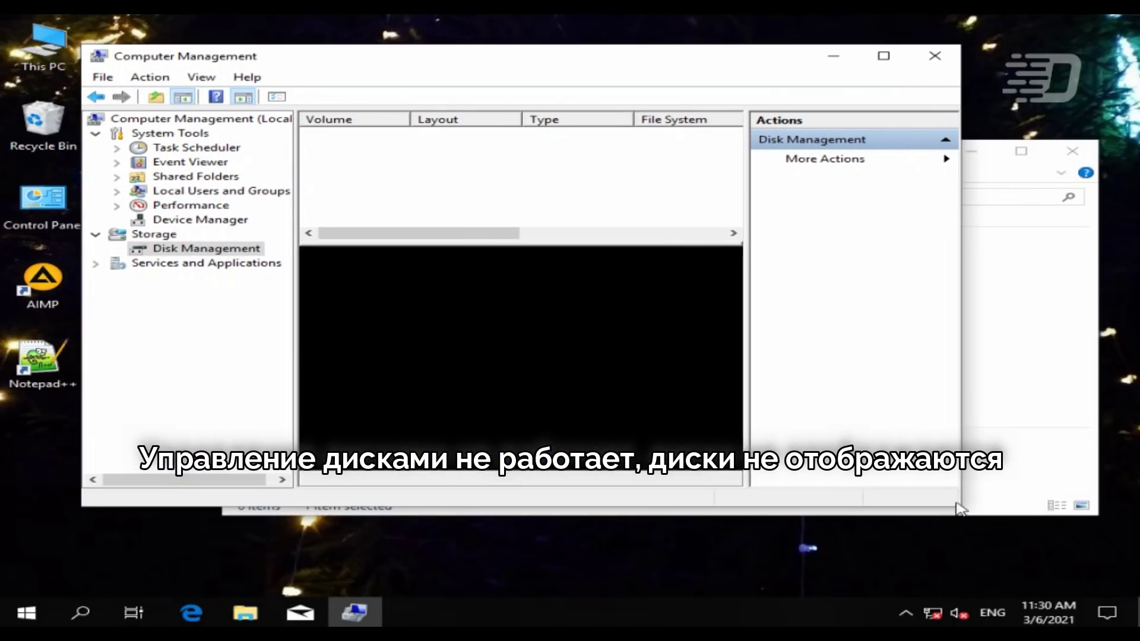
pyautogui.moveTo(398, 244); pyautogui.dragTo(435, 408)
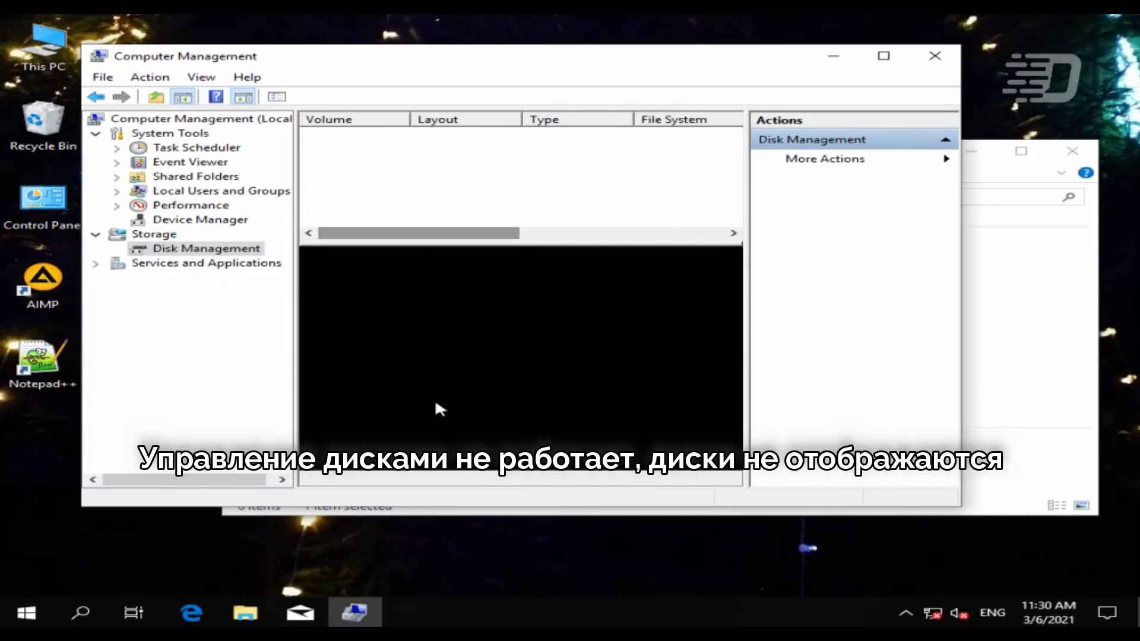
pyautogui.click(938, 162)
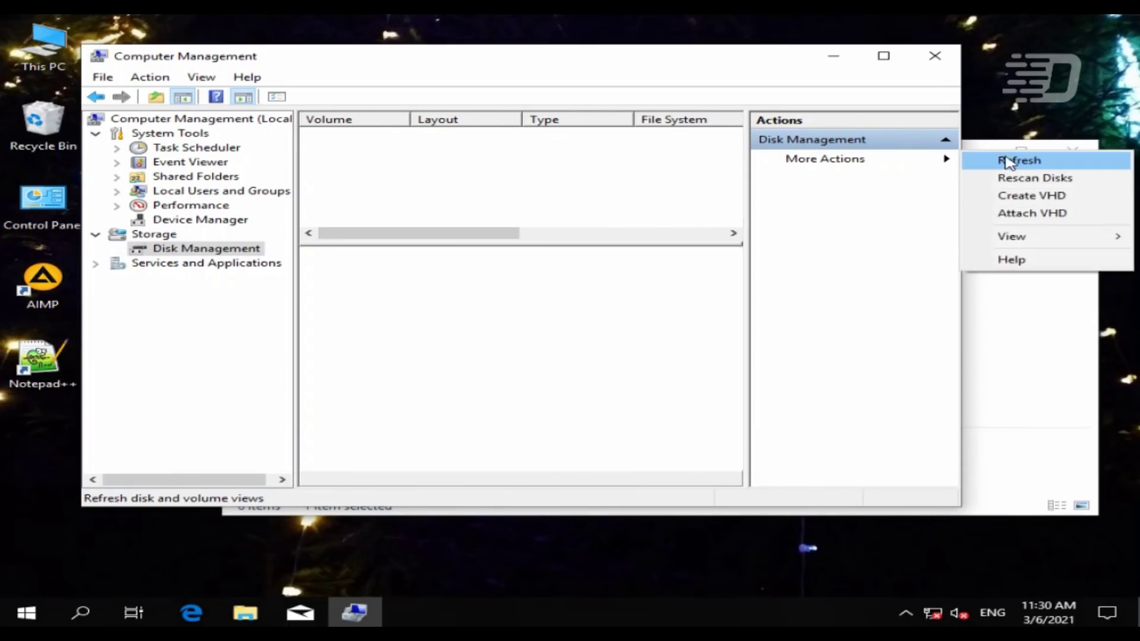
pyautogui.click(1004, 161)
pyautogui.click(165, 209)
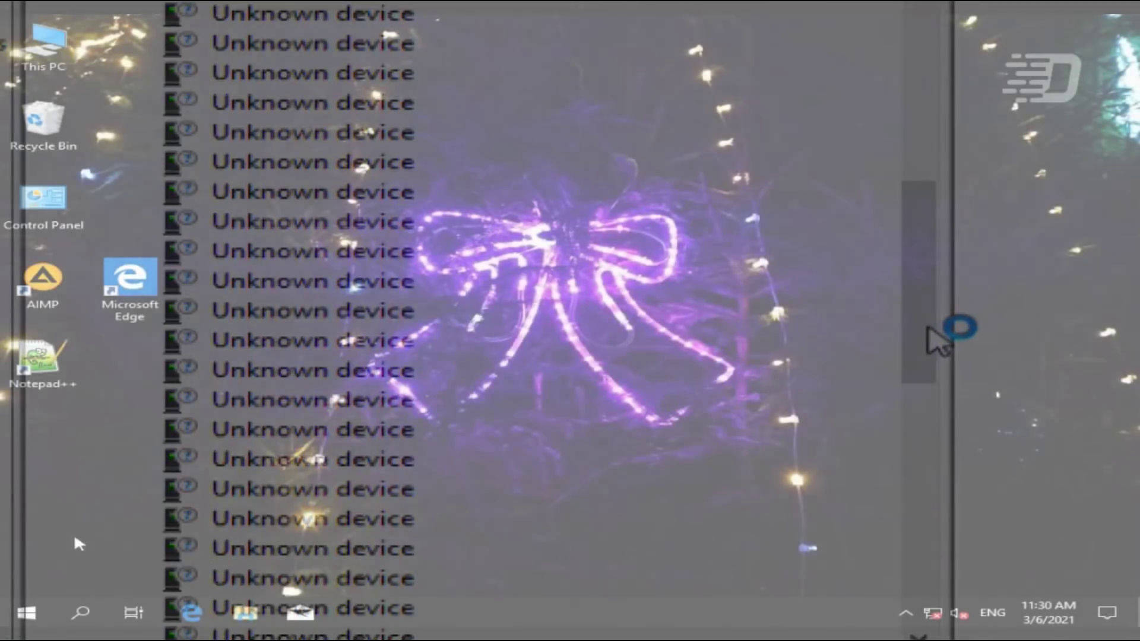
# Sign out of the Windows account and try to sign back in from the lock screen
pyautogui.press('super')
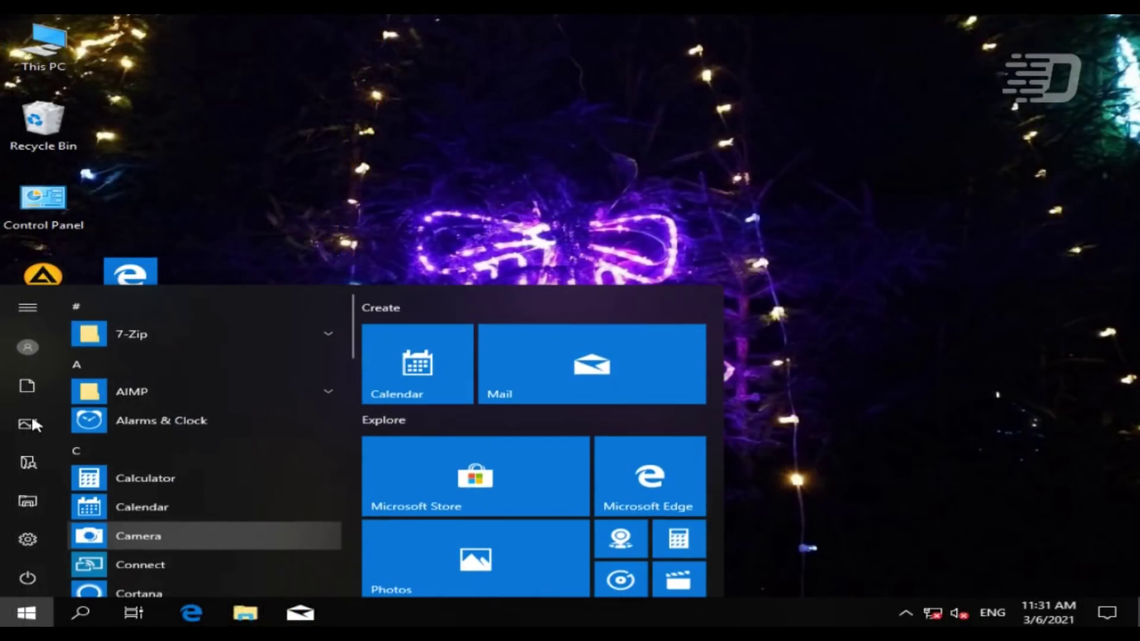
pyautogui.click(27, 347)
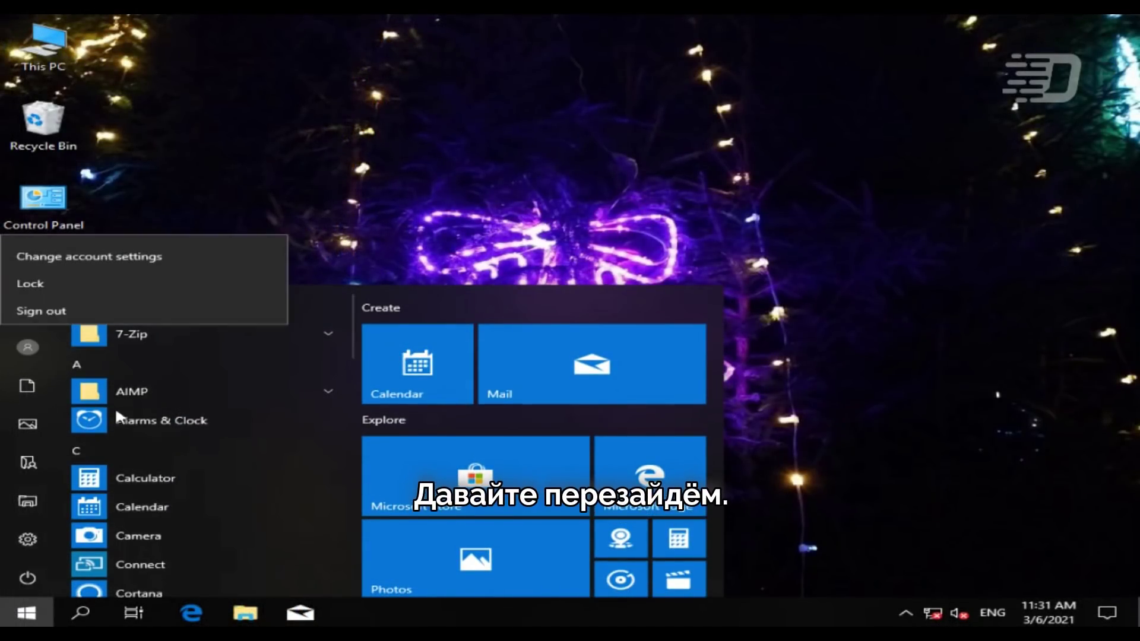
pyautogui.click(96, 305)
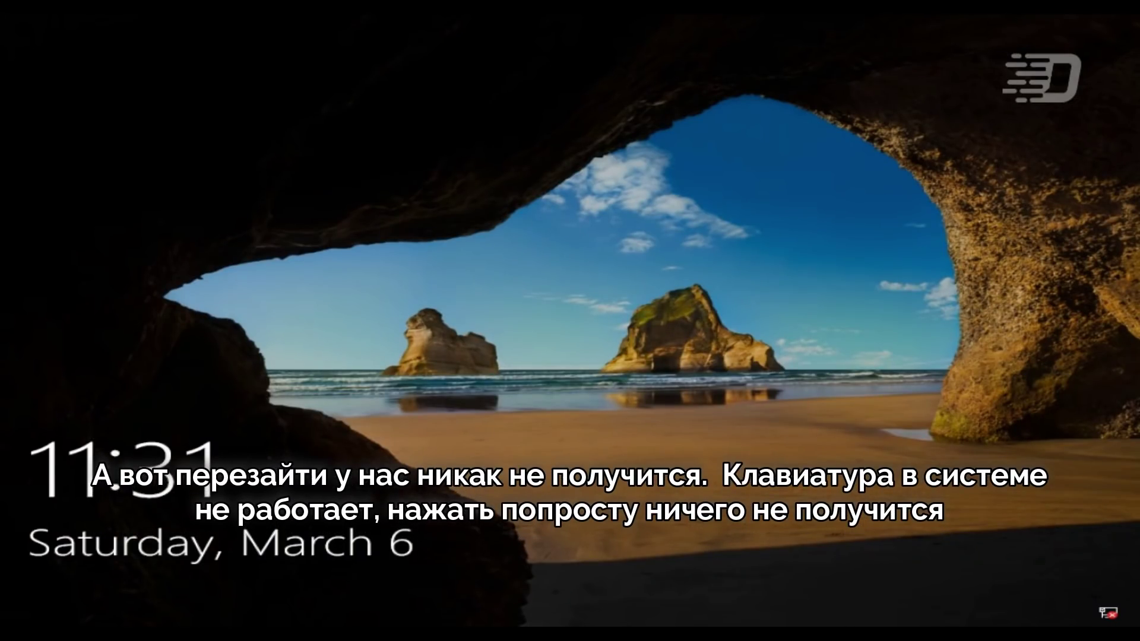
pyautogui.hotkey('ctrl', 'alt', 'Delete')
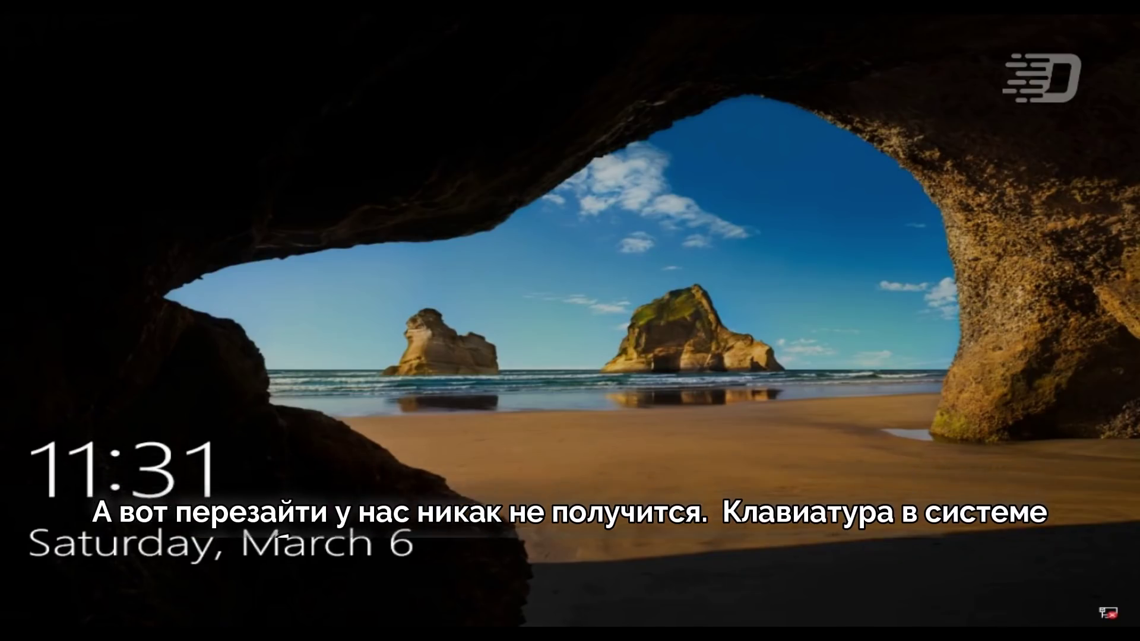
pyautogui.click(666, 491)
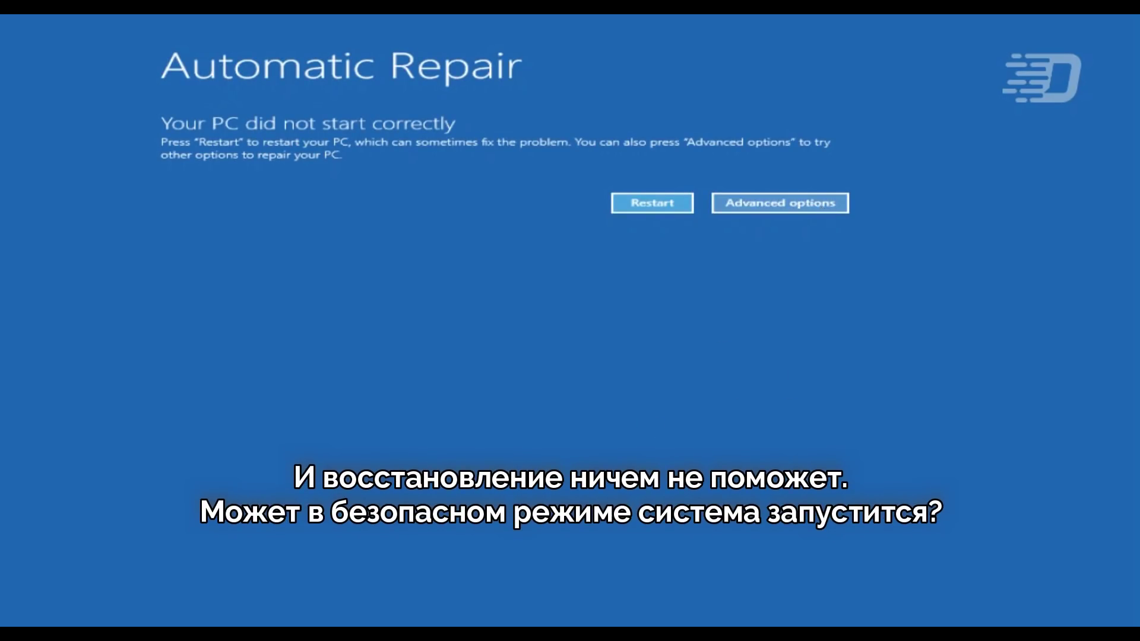
# Restart from Automatic Repair through the advanced Startup Settings and boot Windows with Enable Safe Mode
pyautogui.click(822, 203)
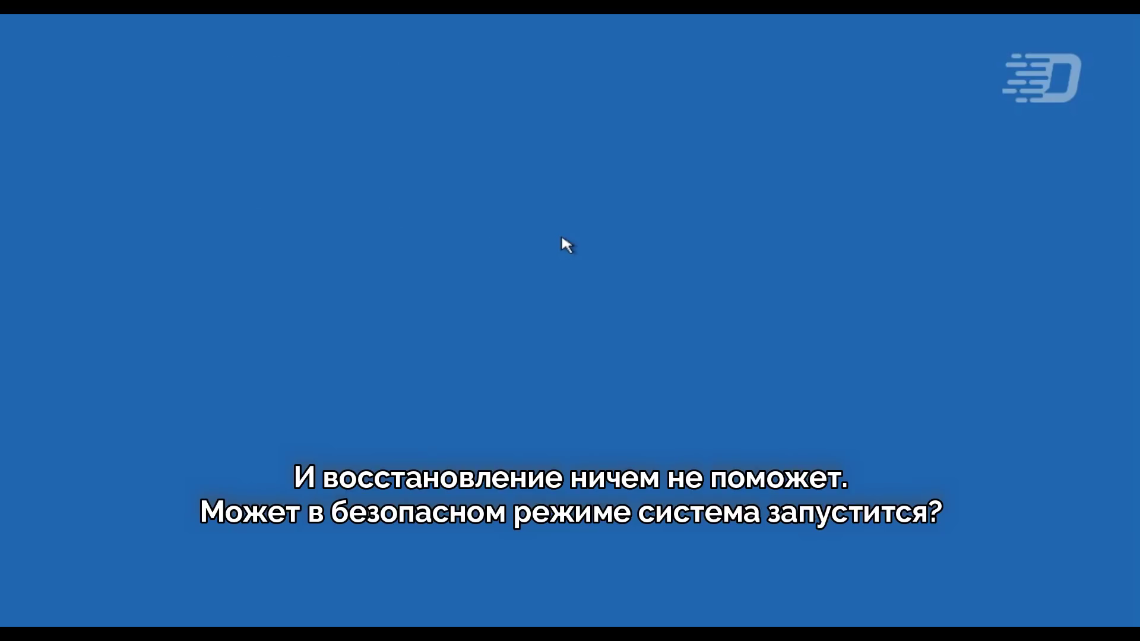
pyautogui.click(402, 251)
pyautogui.click(397, 249)
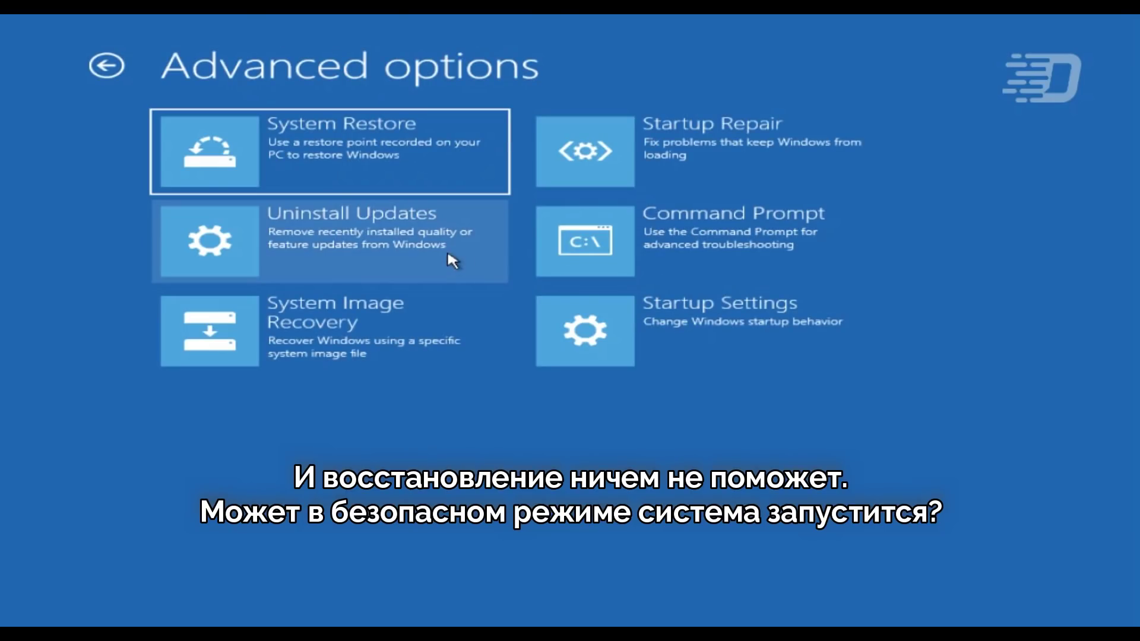
pyautogui.click(683, 326)
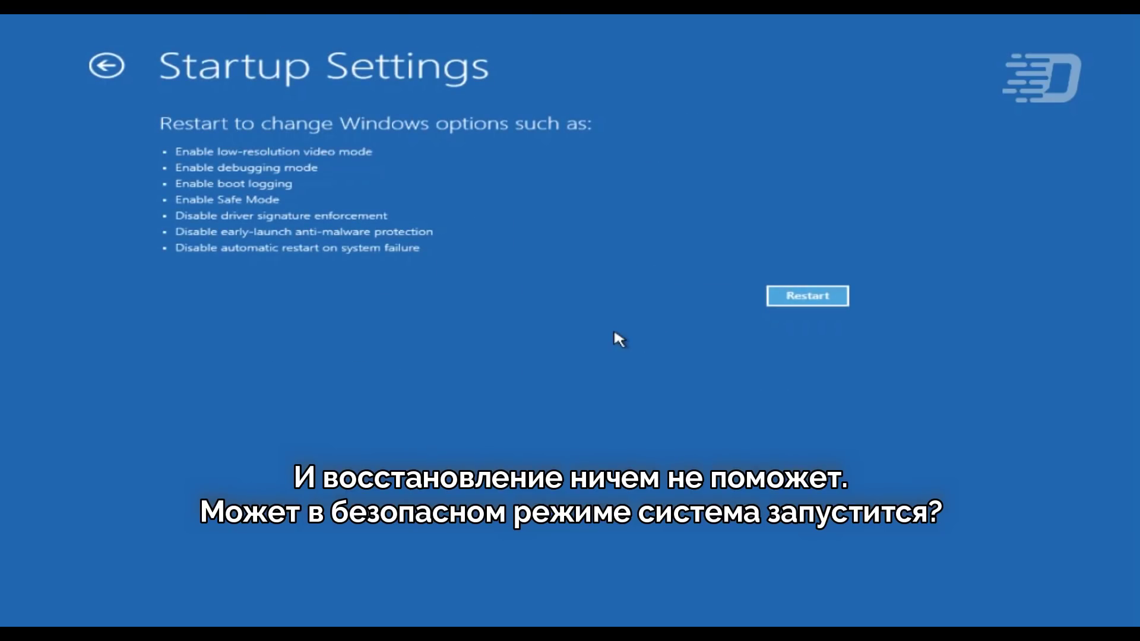
pyautogui.click(785, 291)
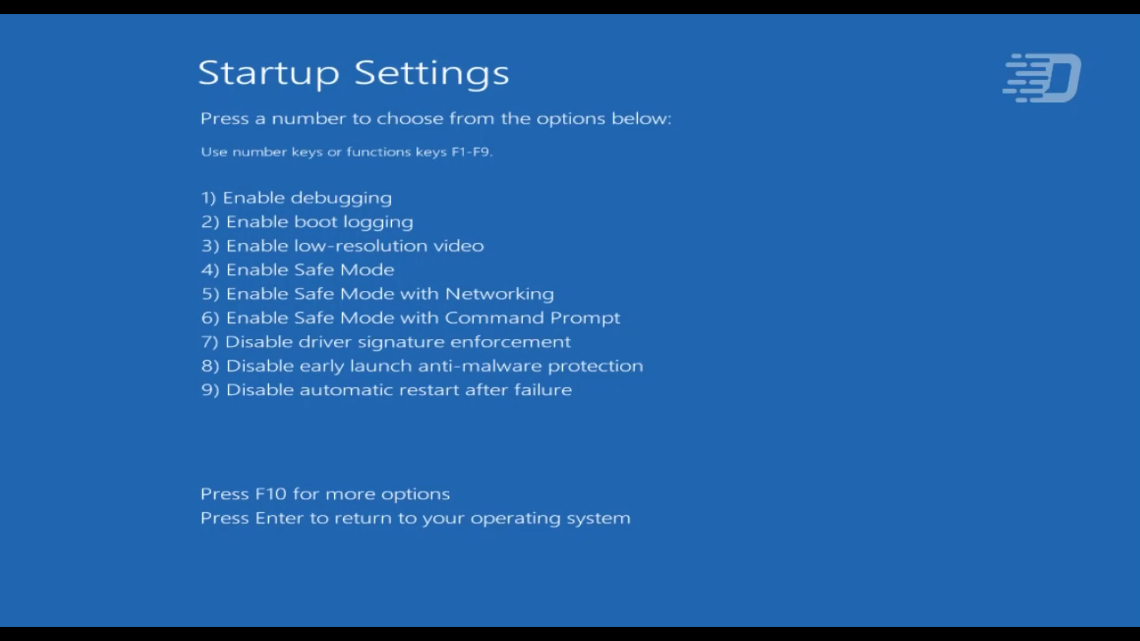
pyautogui.press('4')
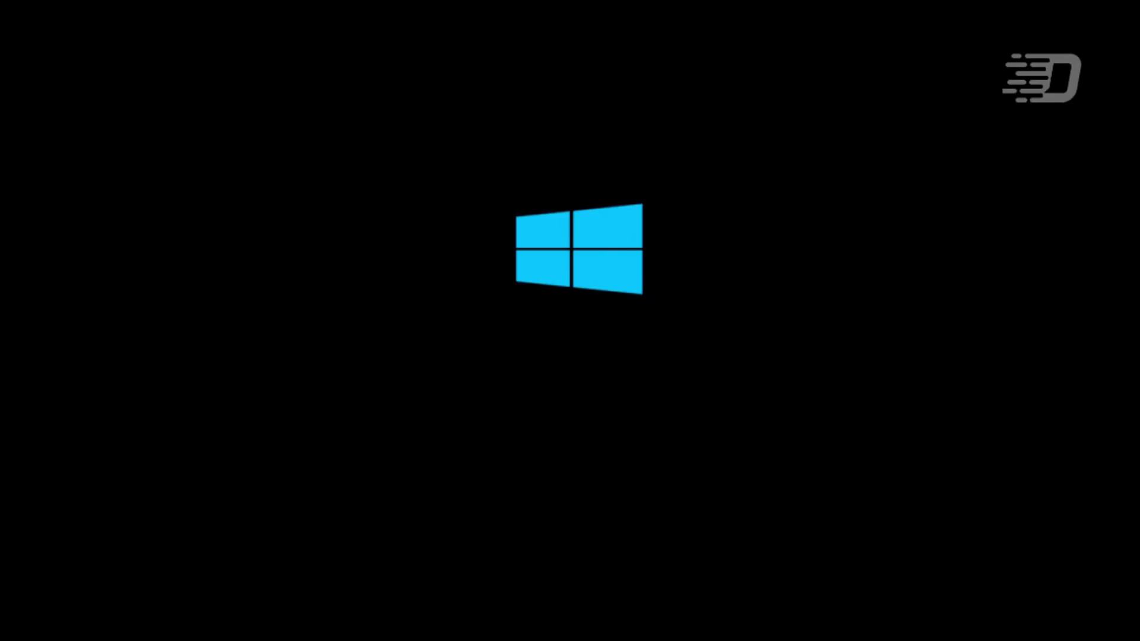